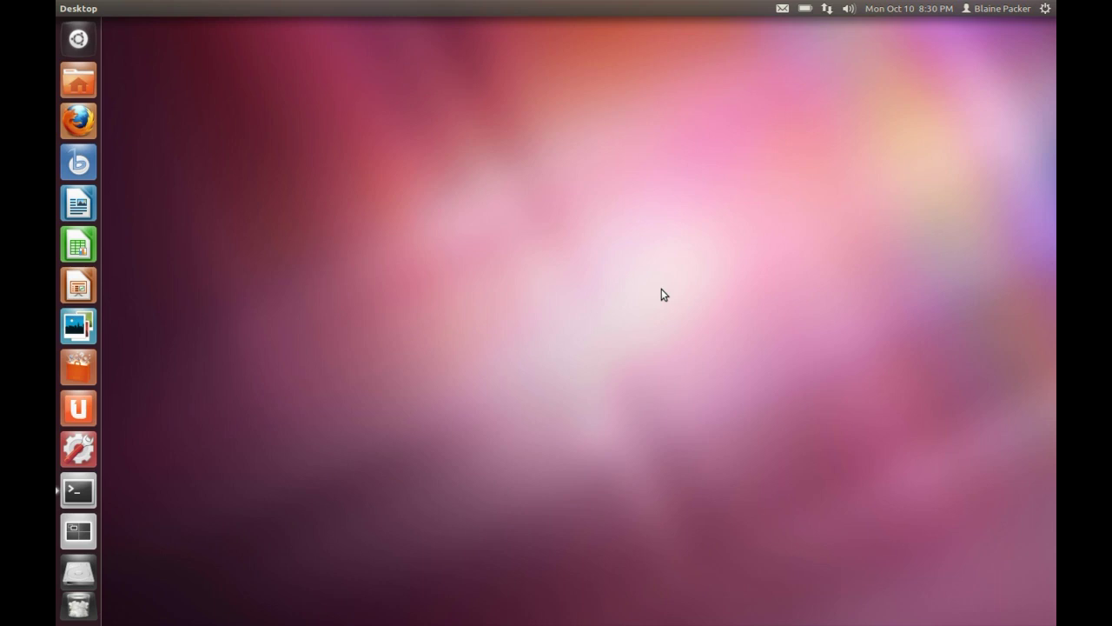
# Open the Appearance settings from the desktop's right-click menu and move the window up
pyautogui.rightClick(705, 158)
pyautogui.click(735, 249)
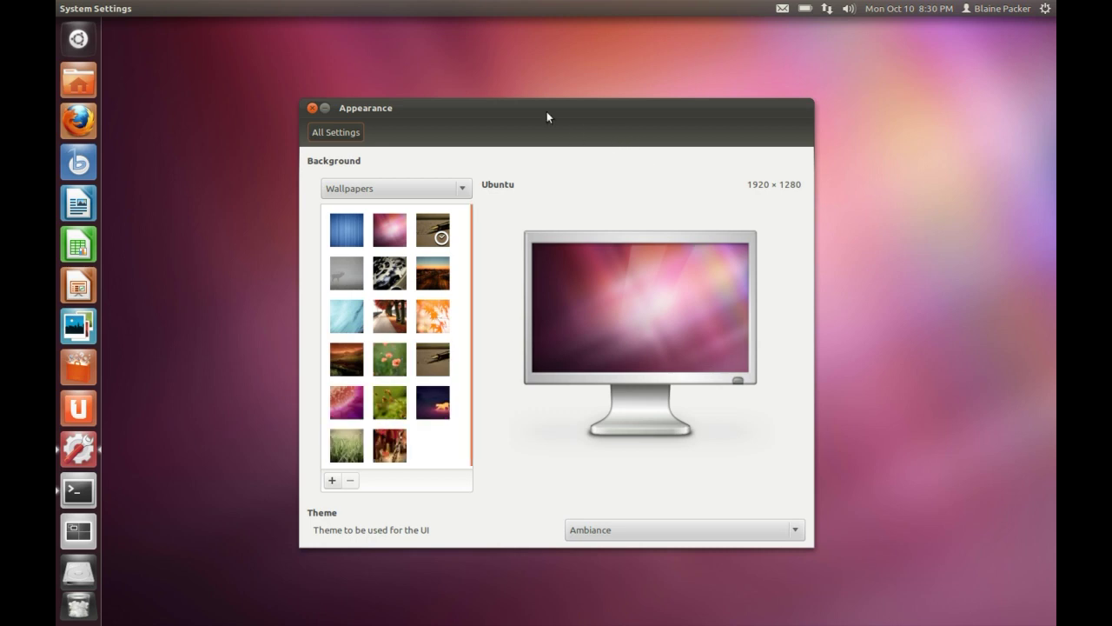
pyautogui.moveTo(549, 114); pyautogui.dragTo(613, 91)
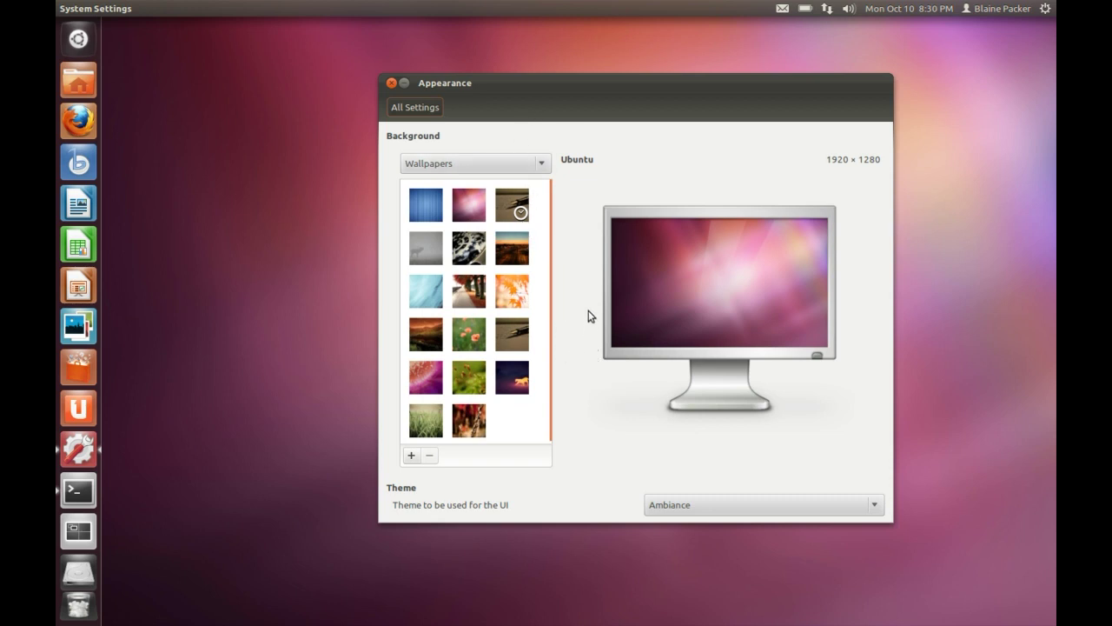
# Browse the theme list, keep Ambiance, then open the Home folder with Super+1
pyautogui.click(722, 508)
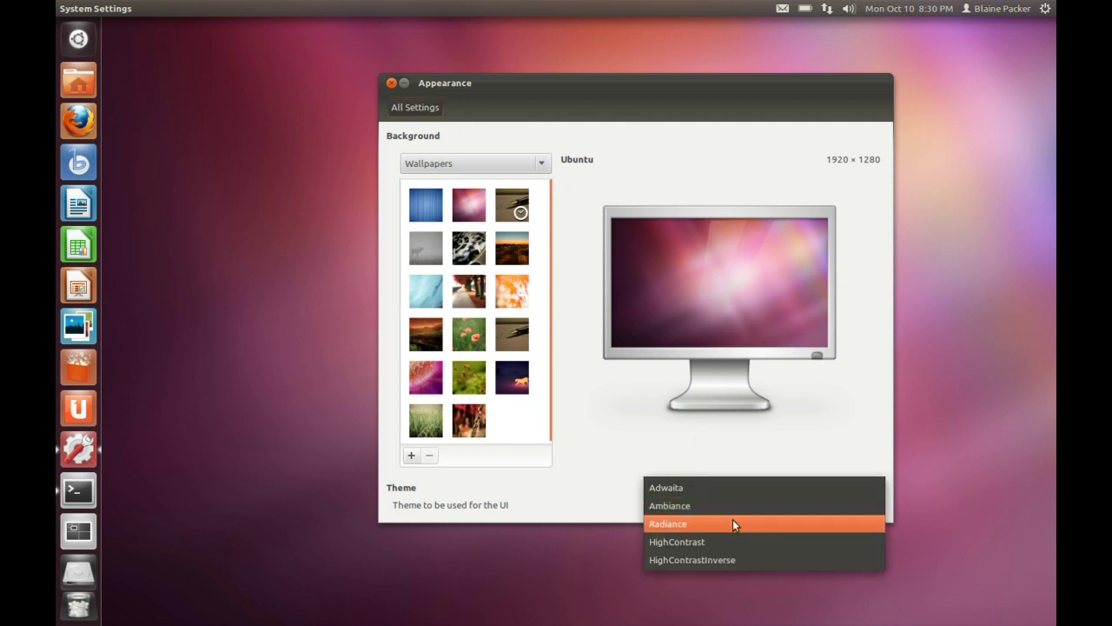
pyautogui.click(651, 457)
pyautogui.click(687, 495)
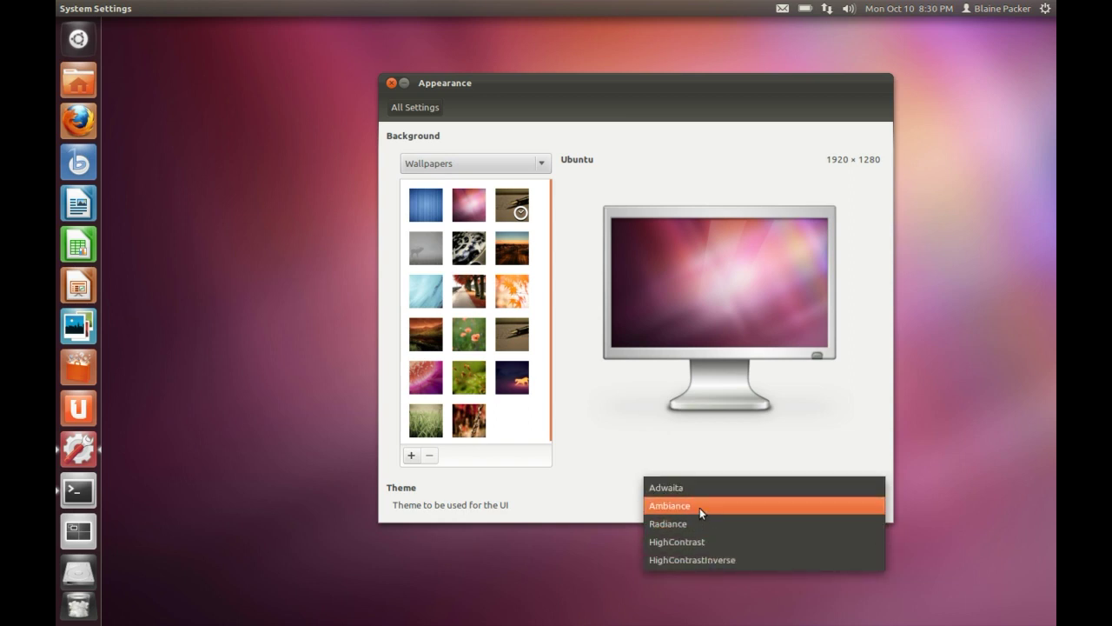
pyautogui.click(598, 425)
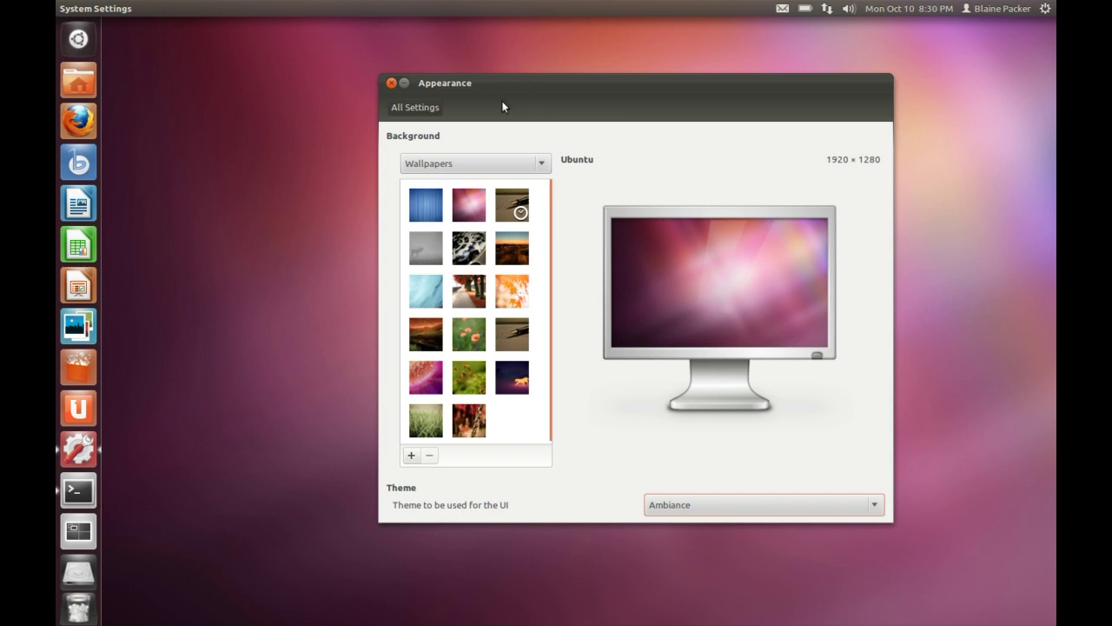
pyautogui.moveTo(518, 82); pyautogui.dragTo(506, 91)
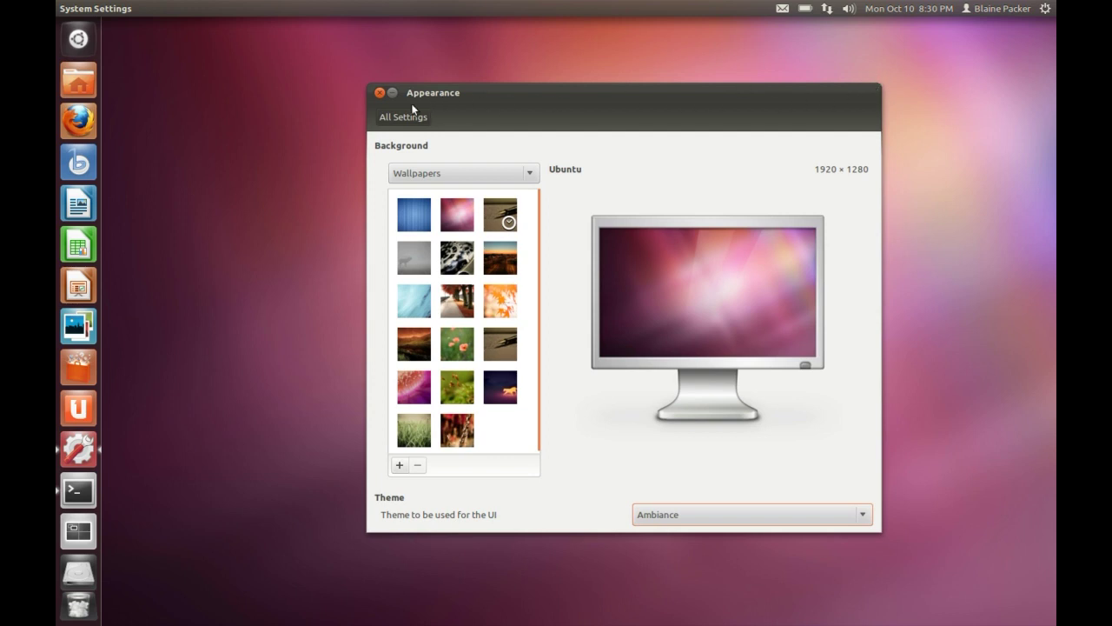
pyautogui.press('super+1')
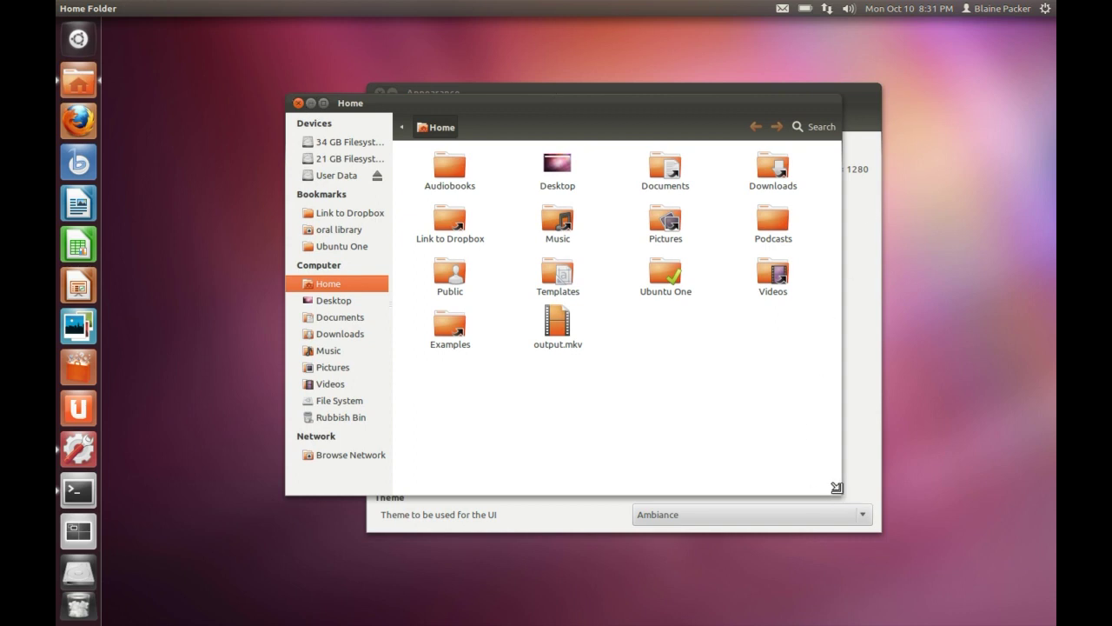
# Shrink the Home folder window, select Audiobooks then Desktop, and close the window
pyautogui.moveTo(841, 494)
pyautogui.mouseDown()
pyautogui.moveTo(825, 490)
pyautogui.moveTo(850, 501)
pyautogui.mouseUp()
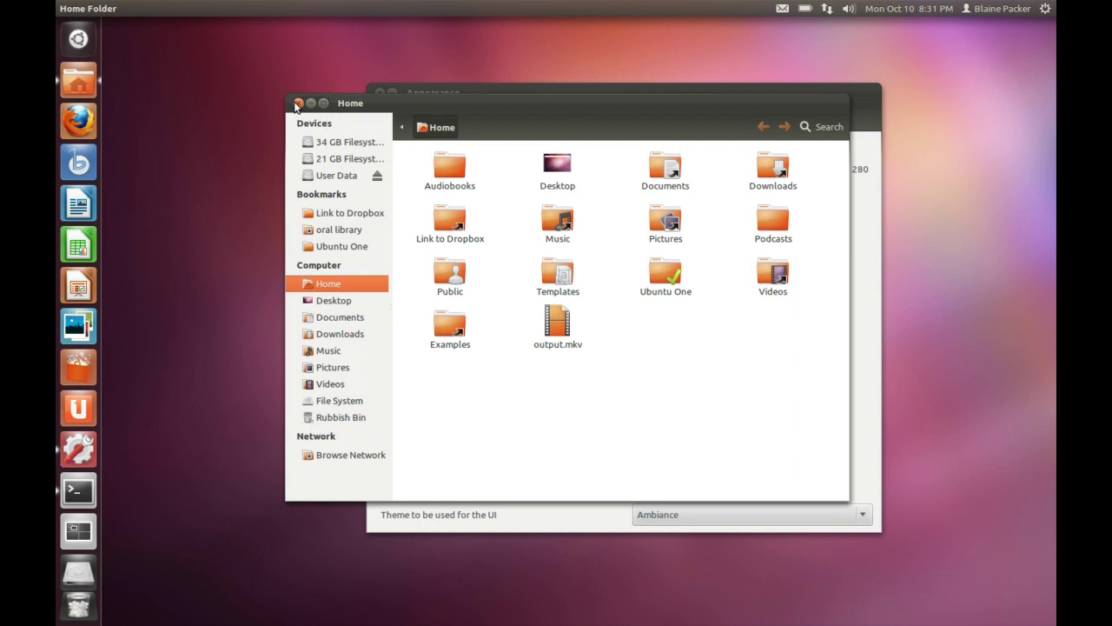
pyautogui.click(454, 174)
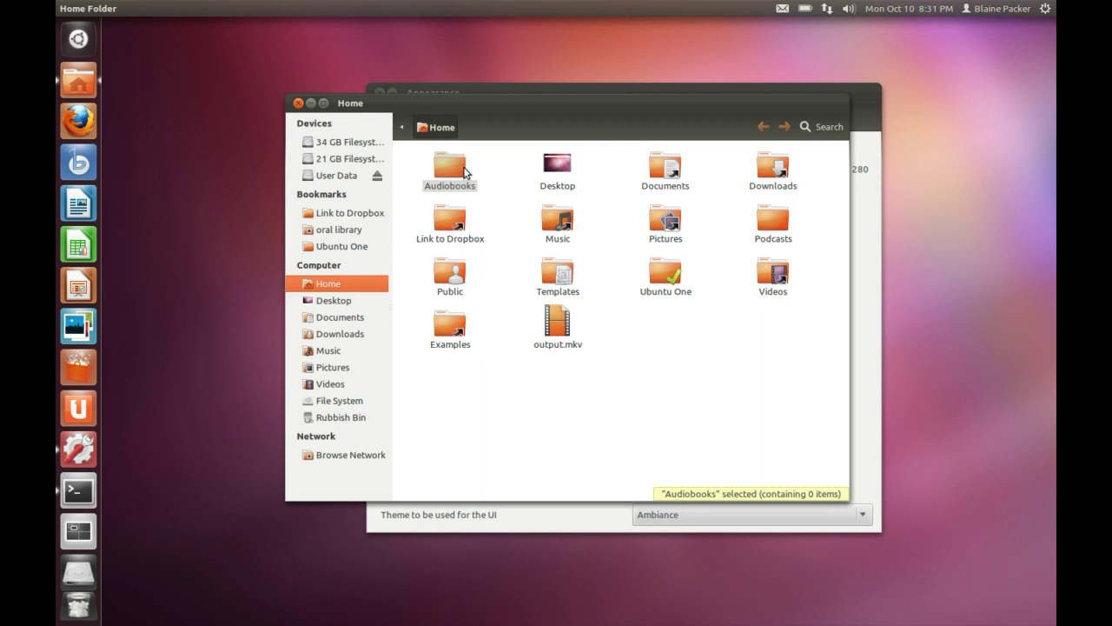
pyautogui.click(555, 174)
pyautogui.click(298, 102)
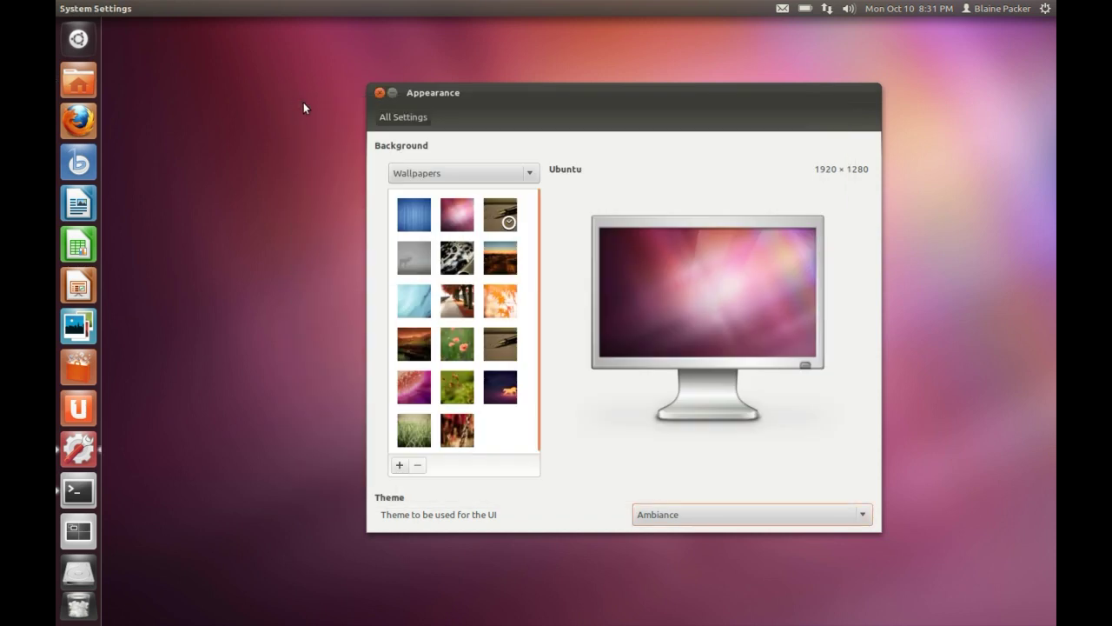
# Reselect Ambiance as the theme and close the Appearance settings
pyautogui.click(692, 516)
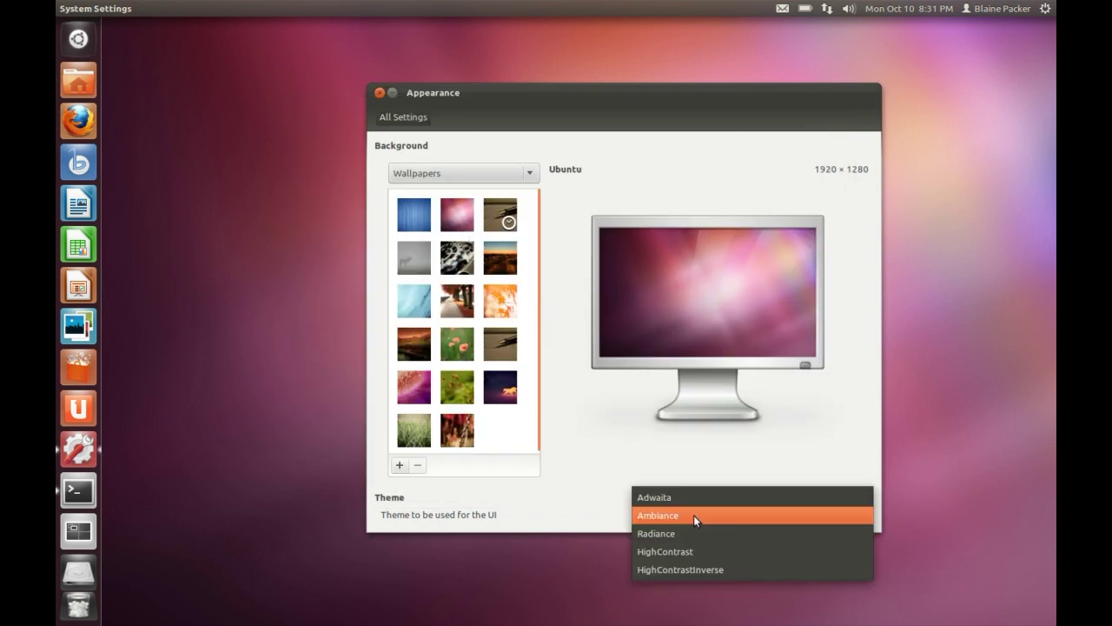
pyautogui.click(694, 514)
pyautogui.moveTo(593, 96); pyautogui.dragTo(569, 59)
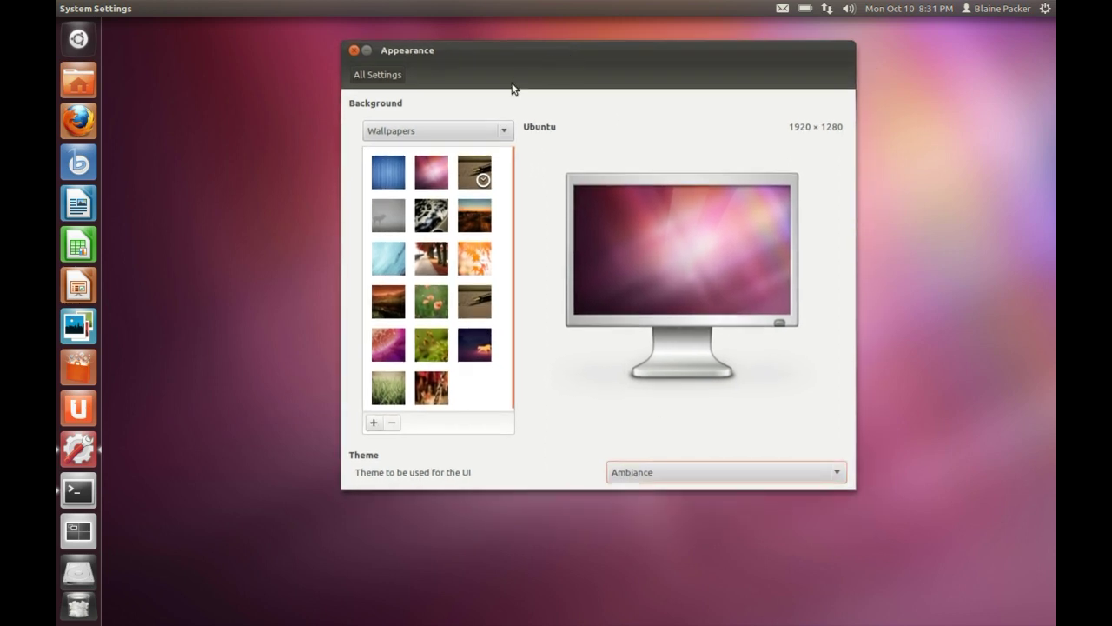
pyautogui.click(353, 50)
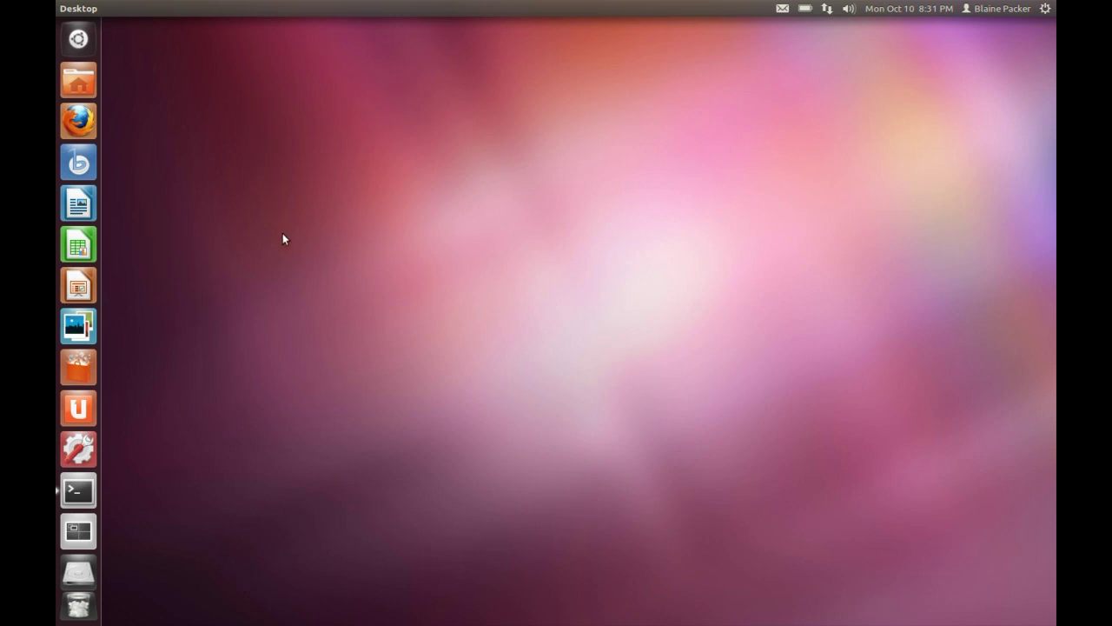
# Open the dash from the Ubuntu launcher button, then close and reopen it
pyautogui.click(81, 44)
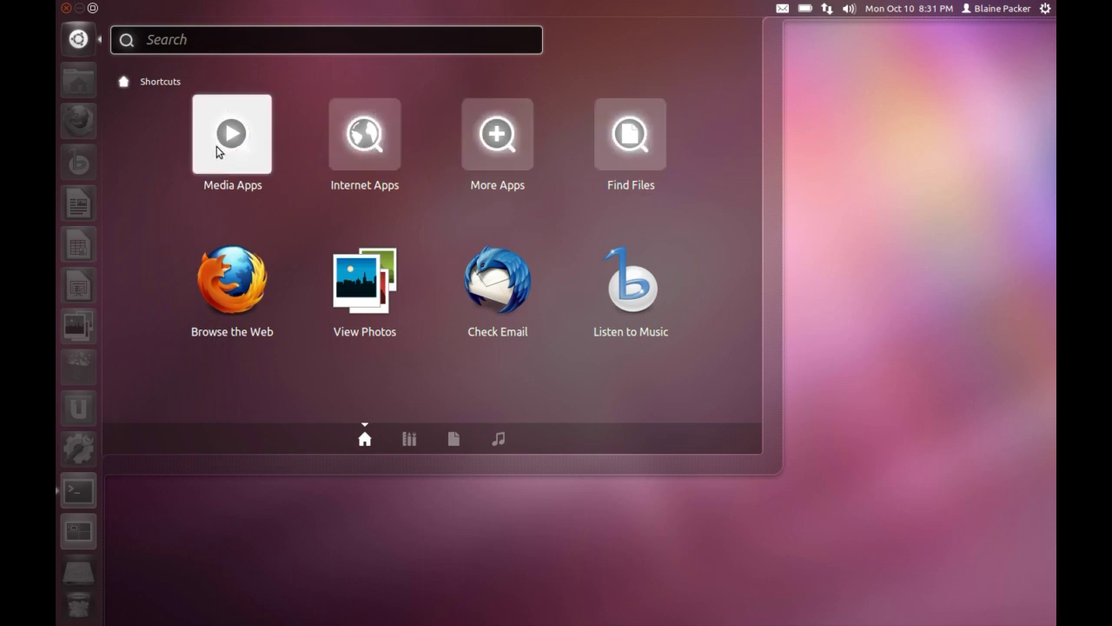
pyautogui.click(78, 38)
pyautogui.click(79, 39)
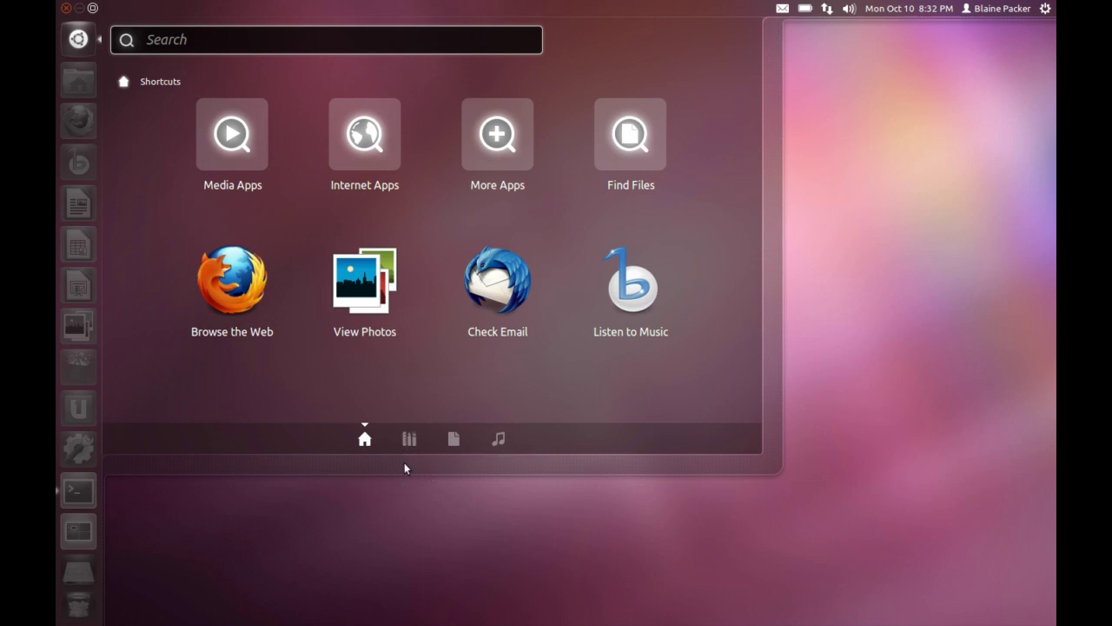
# Expand and scroll the installed applications list, collapse it, then switch to the Files & Folders lens
pyautogui.hotkey('ctrl', 'Tab')
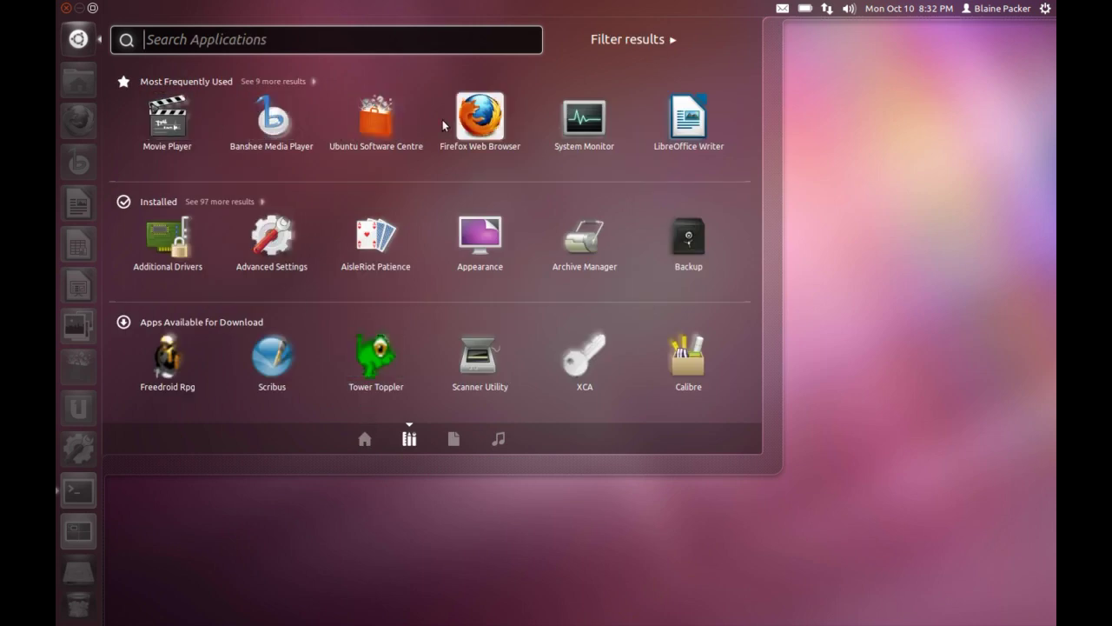
pyautogui.click(234, 203)
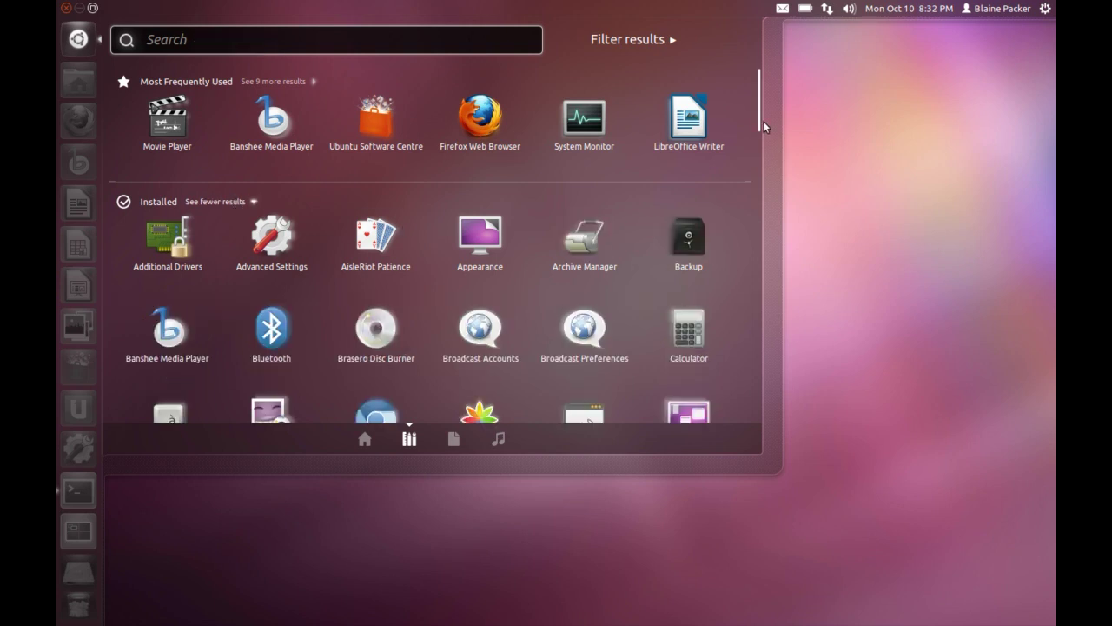
pyautogui.moveTo(759, 129); pyautogui.dragTo(740, 111)
pyautogui.click(217, 201)
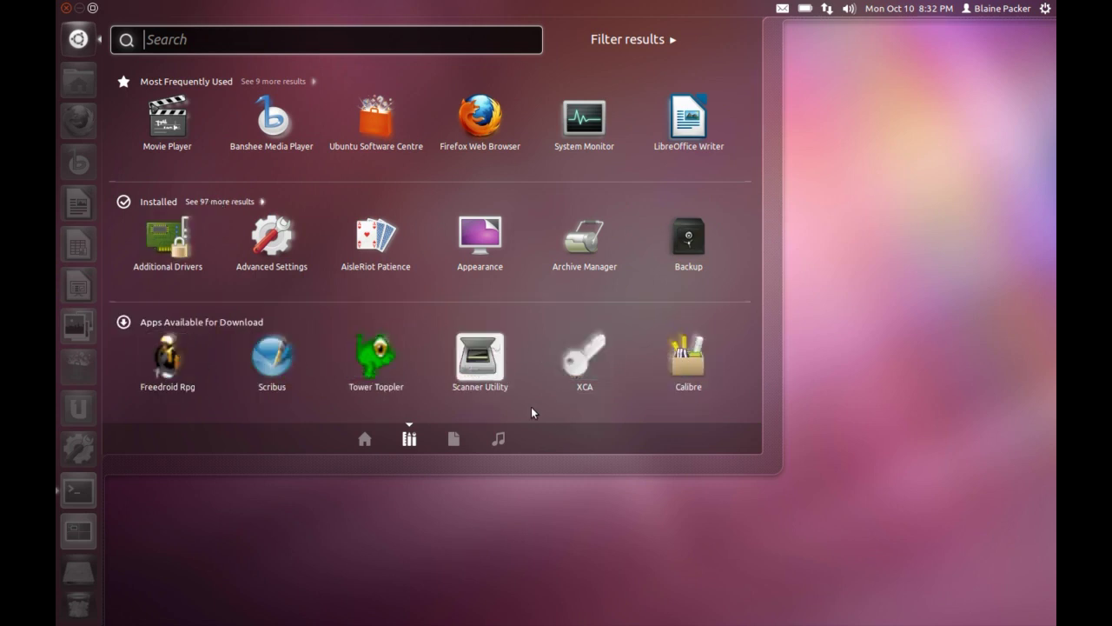
pyautogui.click(454, 439)
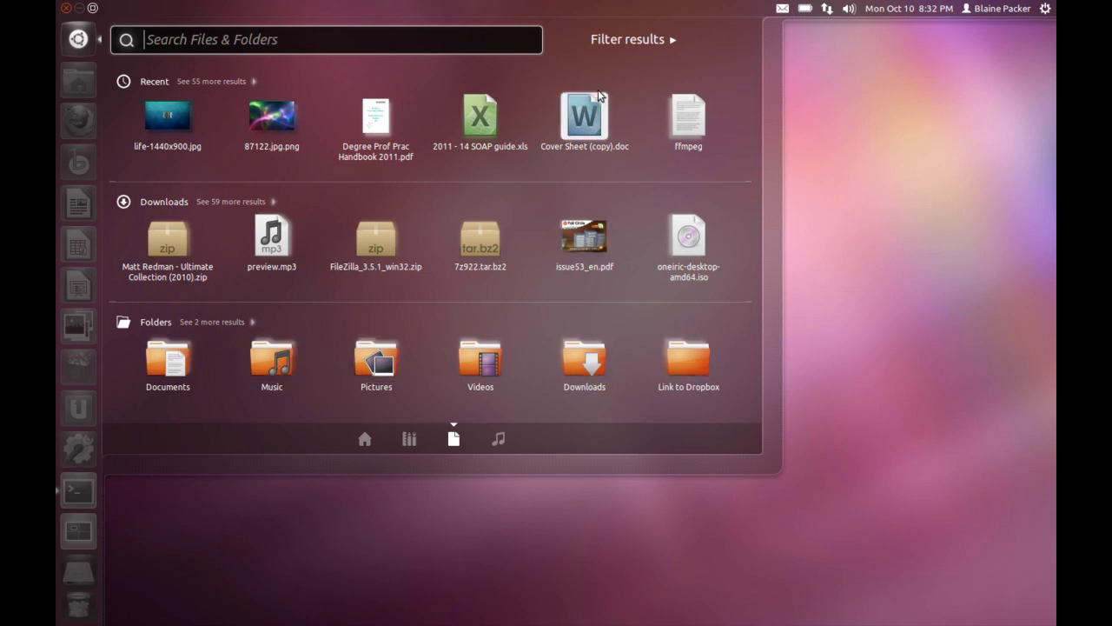
# Search 'study' in the Music lens to find Study Hard Anthem, clear it, and close the dash
pyautogui.press('super+m')
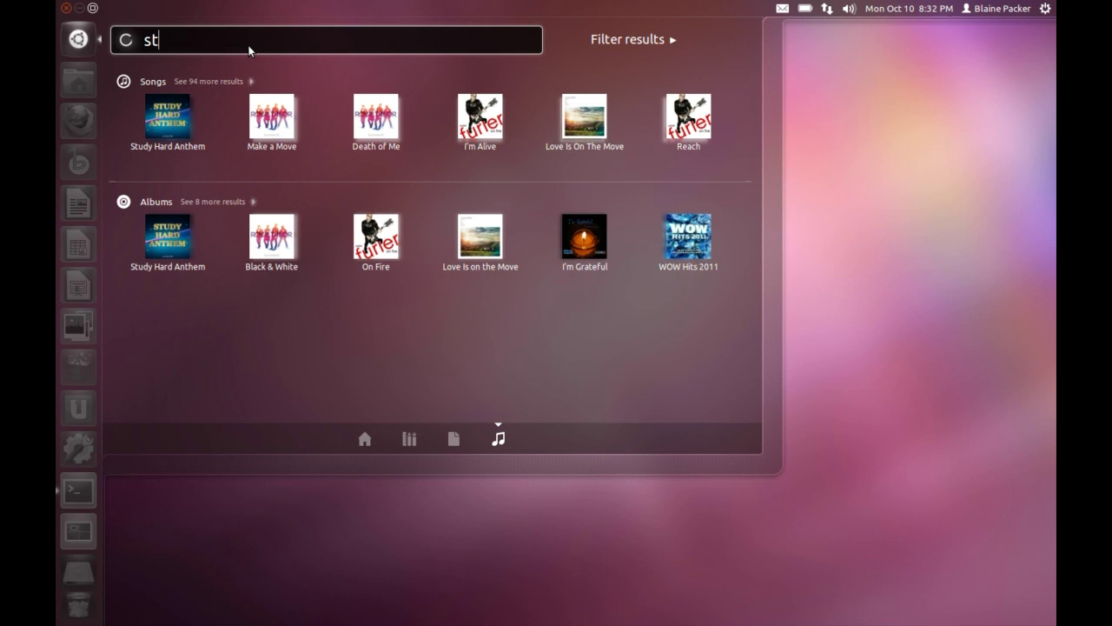
pyautogui.write('udy')
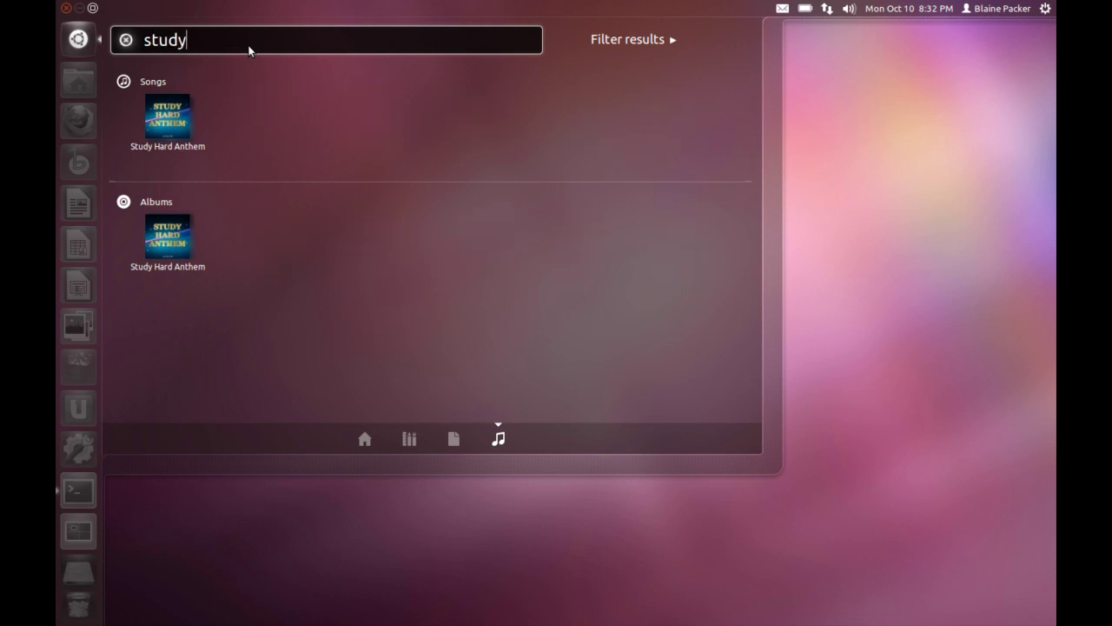
pyautogui.press('BackSpace')
pyautogui.press('BackSpace')
pyautogui.press('BackSpace')
pyautogui.press('BackSpace')
pyautogui.press('BackSpace')
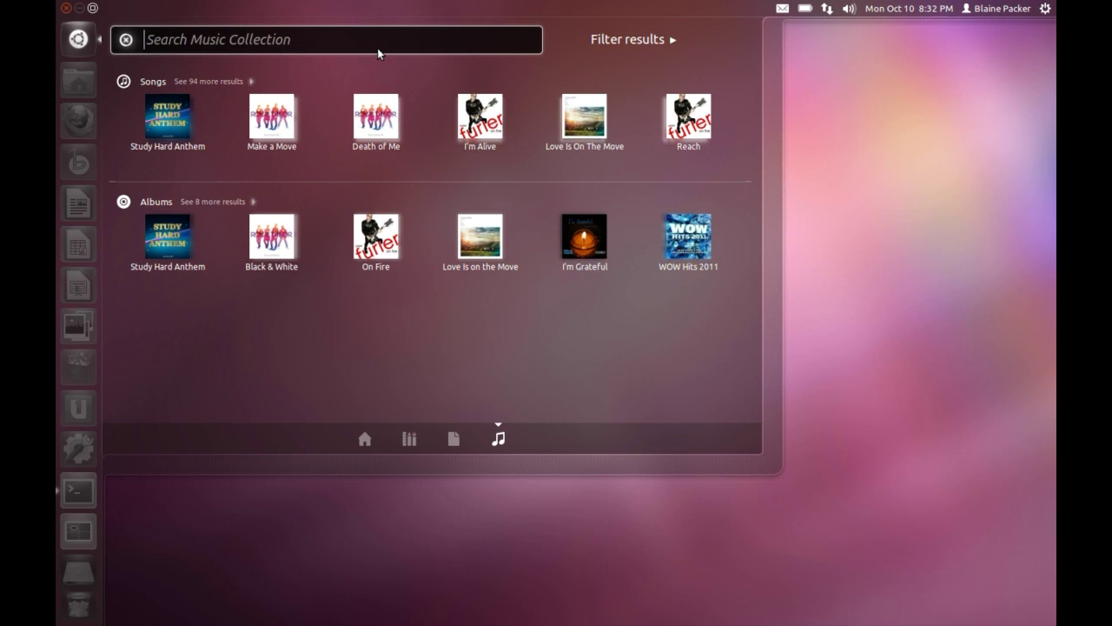
pyautogui.press('Escape')
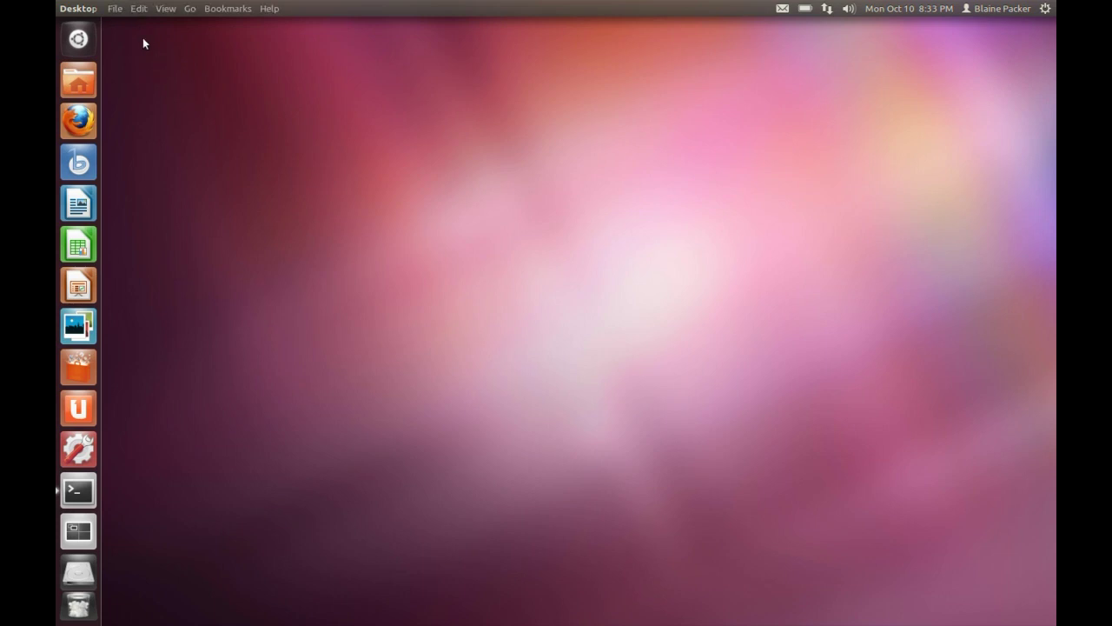
pyautogui.click(186, 9)
pyautogui.click(91, 9)
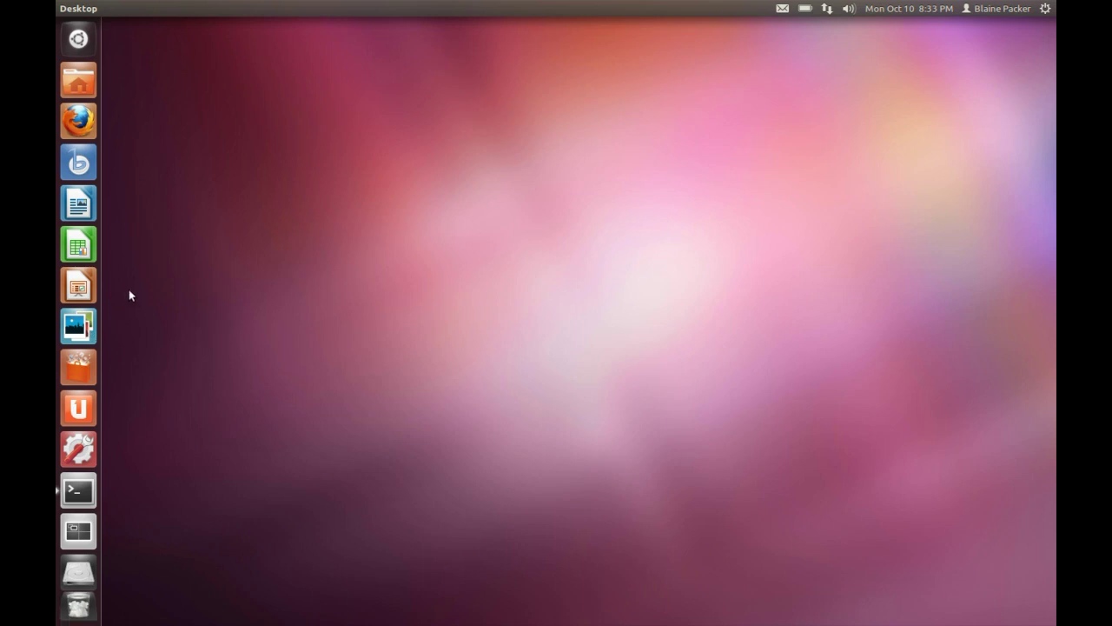
pyautogui.click(79, 204)
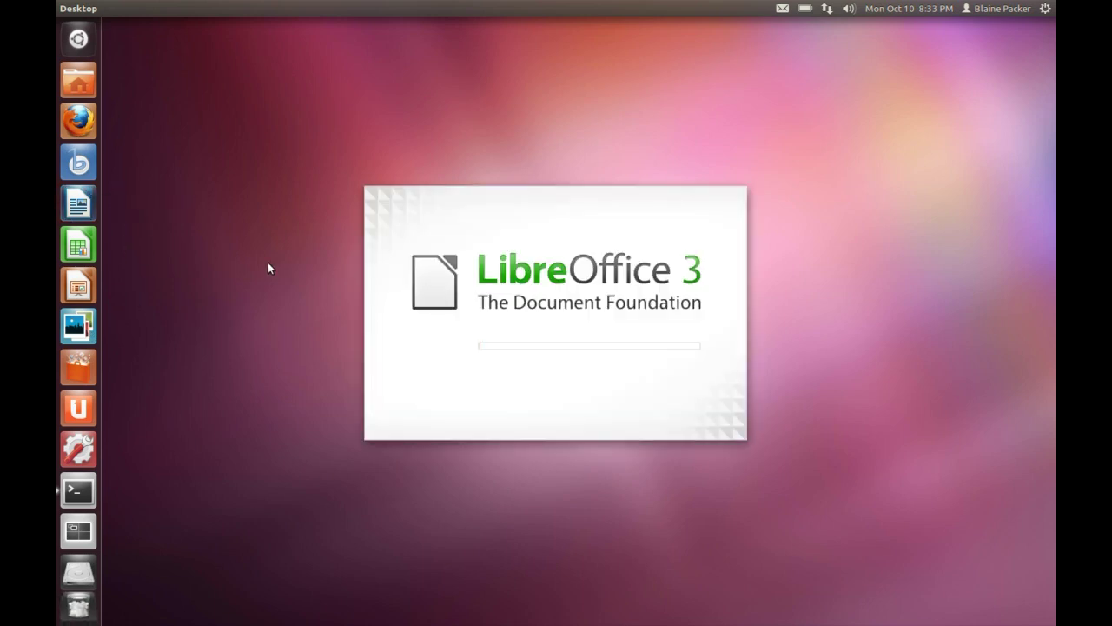
pyautogui.doubleClick(437, 104)
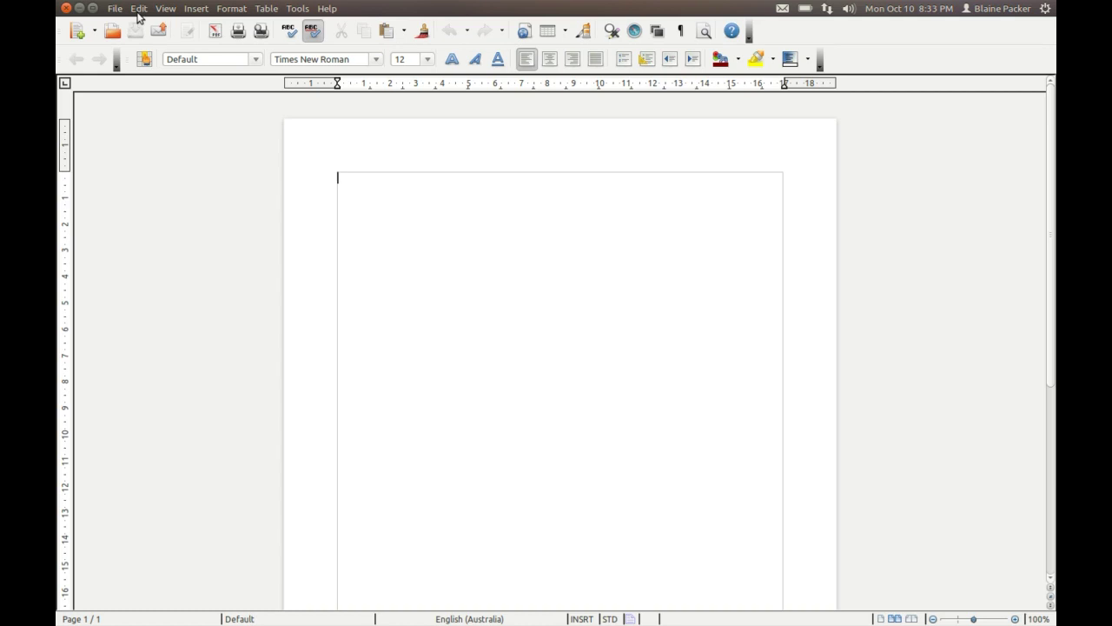
pyautogui.click(119, 11)
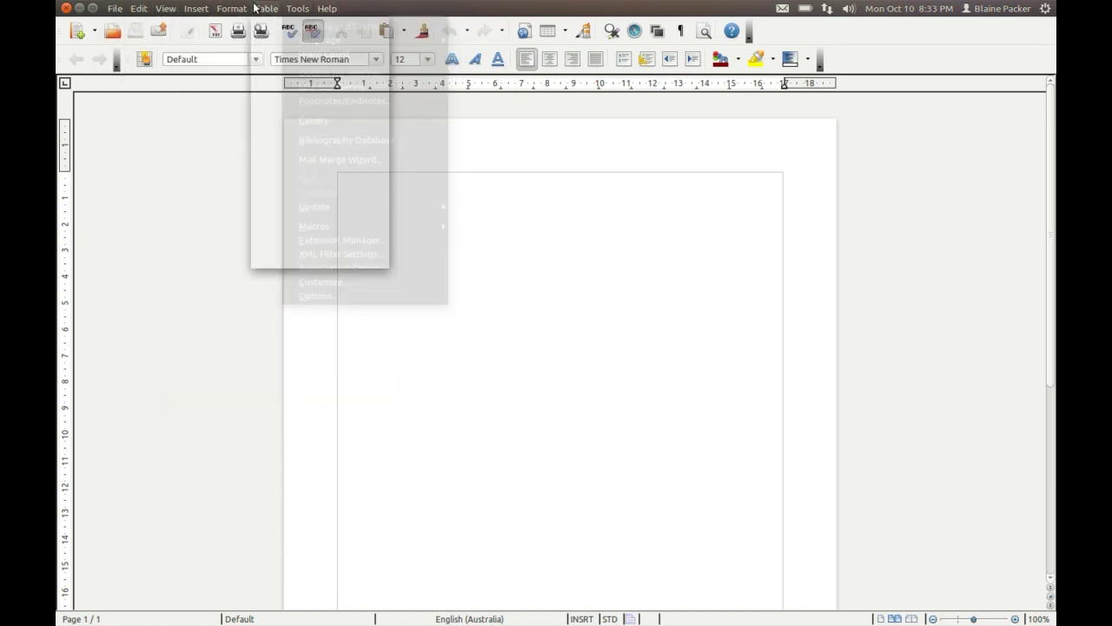
pyautogui.click(117, 9)
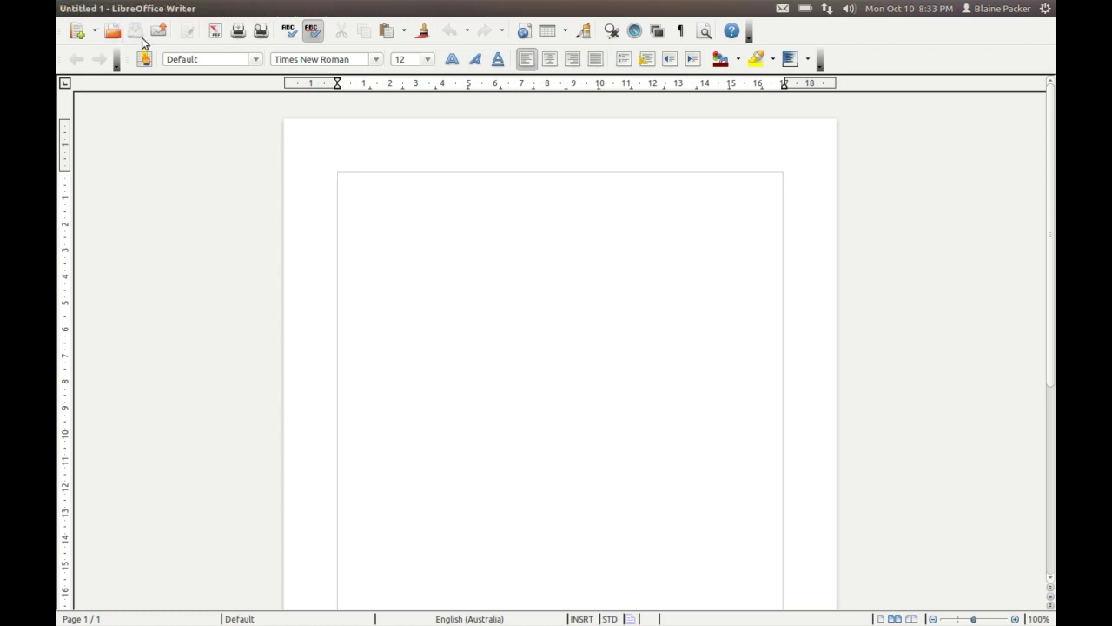
pyautogui.click(165, 9)
pyautogui.moveTo(463, 130); pyautogui.dragTo(504, 8)
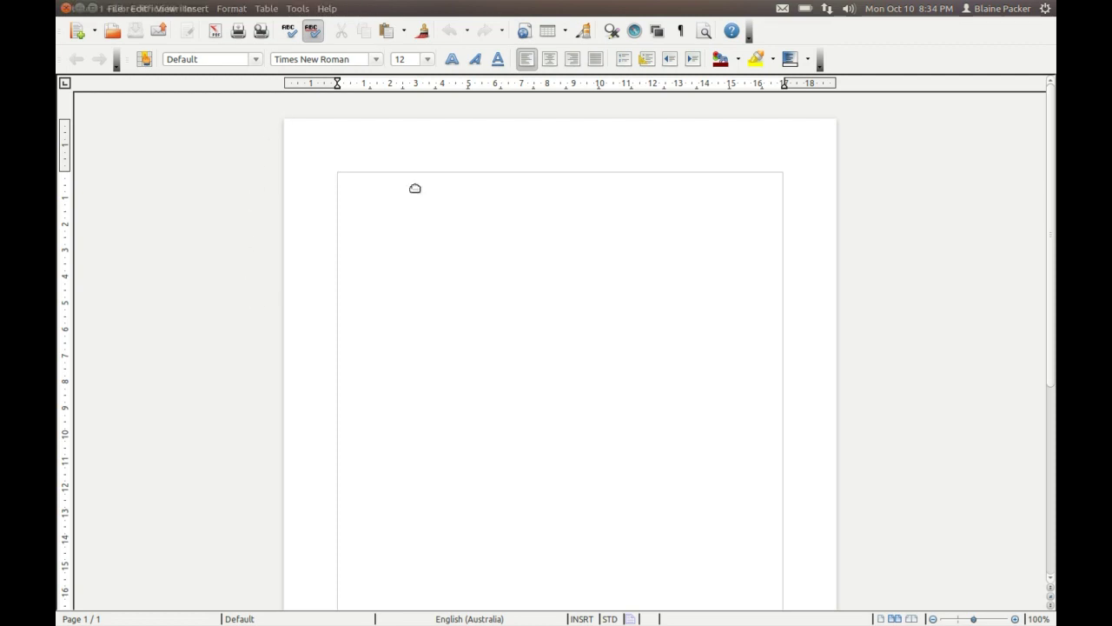
# Show the bare desktop, then view the network and session/shutdown menus in the top panel
pyautogui.press('ctrl+super+d')
pyautogui.click(783, 8)
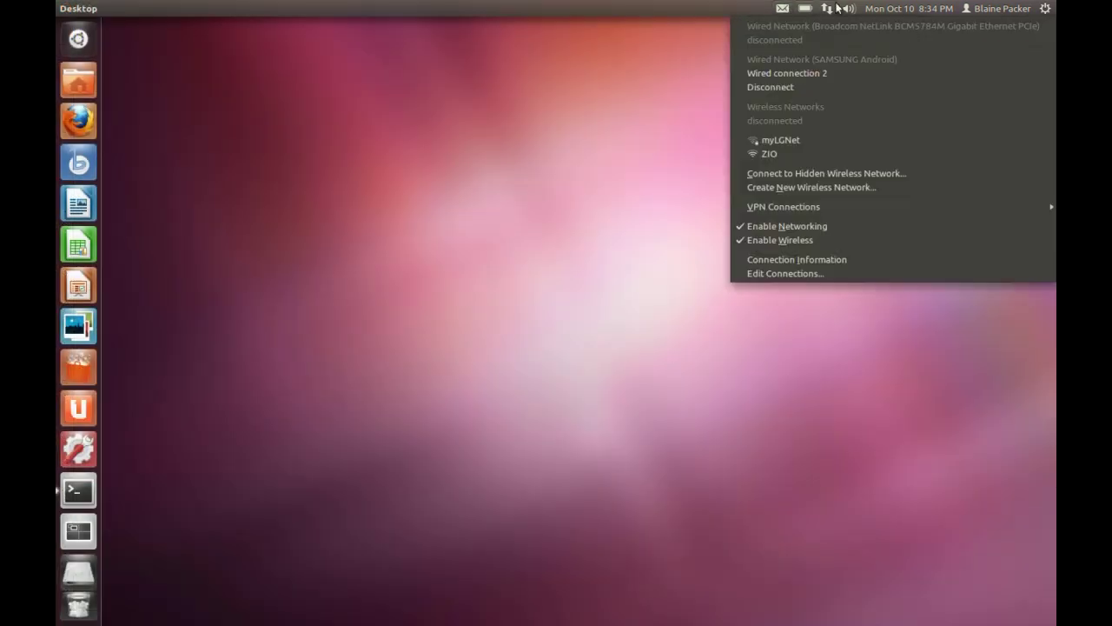
pyautogui.click(876, 131)
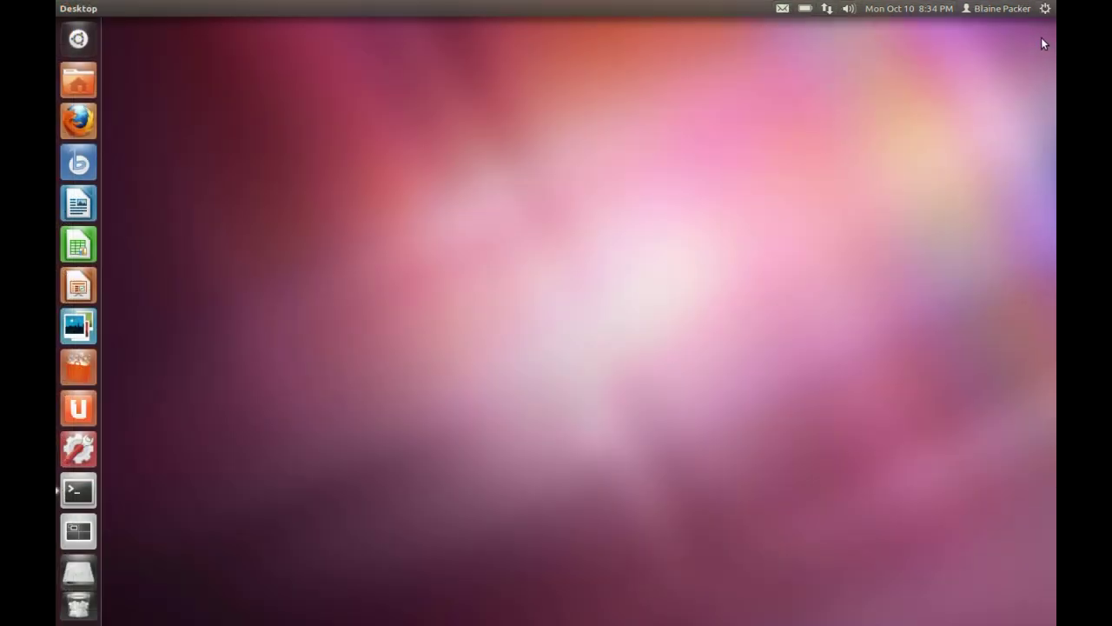
pyautogui.click(1045, 7)
pyautogui.click(979, 110)
pyautogui.click(1045, 8)
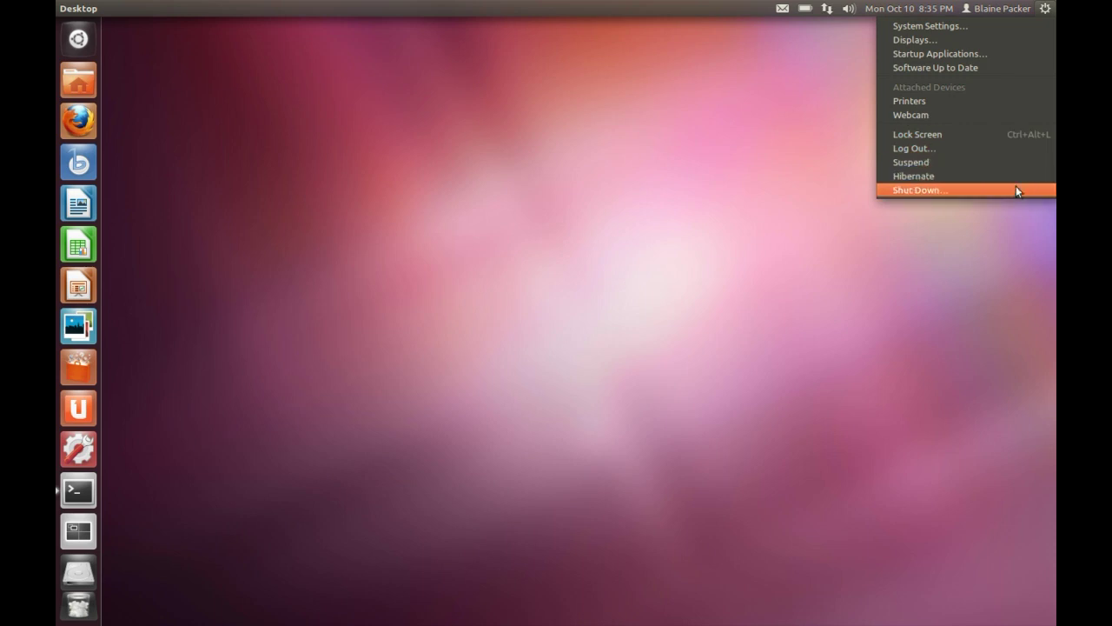
pyautogui.moveTo(995, 9)
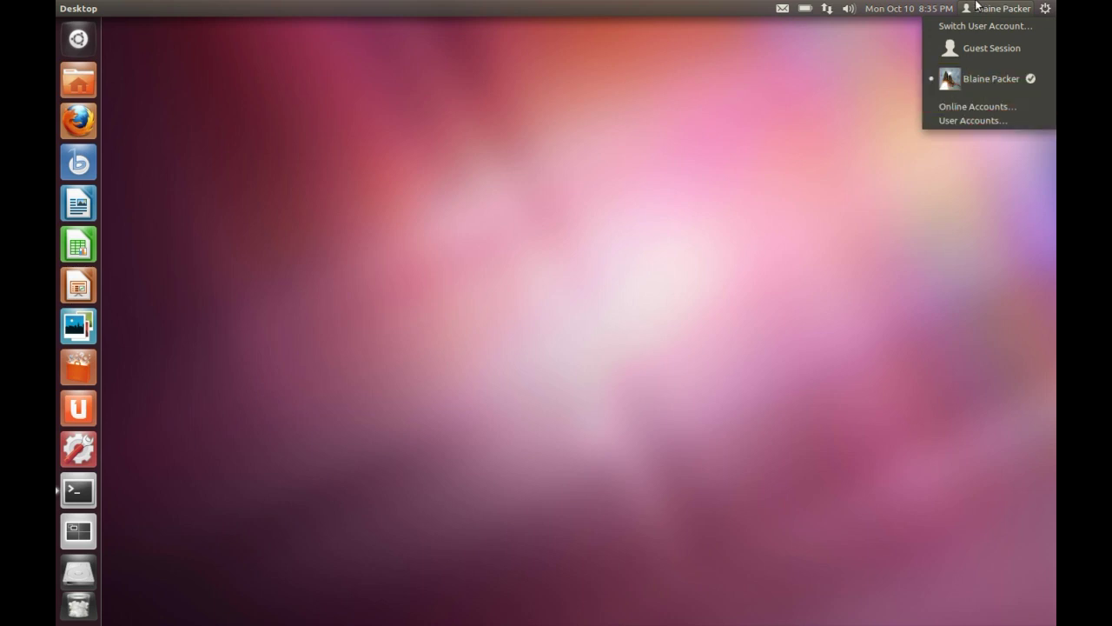
# Show the clock's calendar, then the messaging menu from the top panel
pyautogui.moveTo(907, 7)
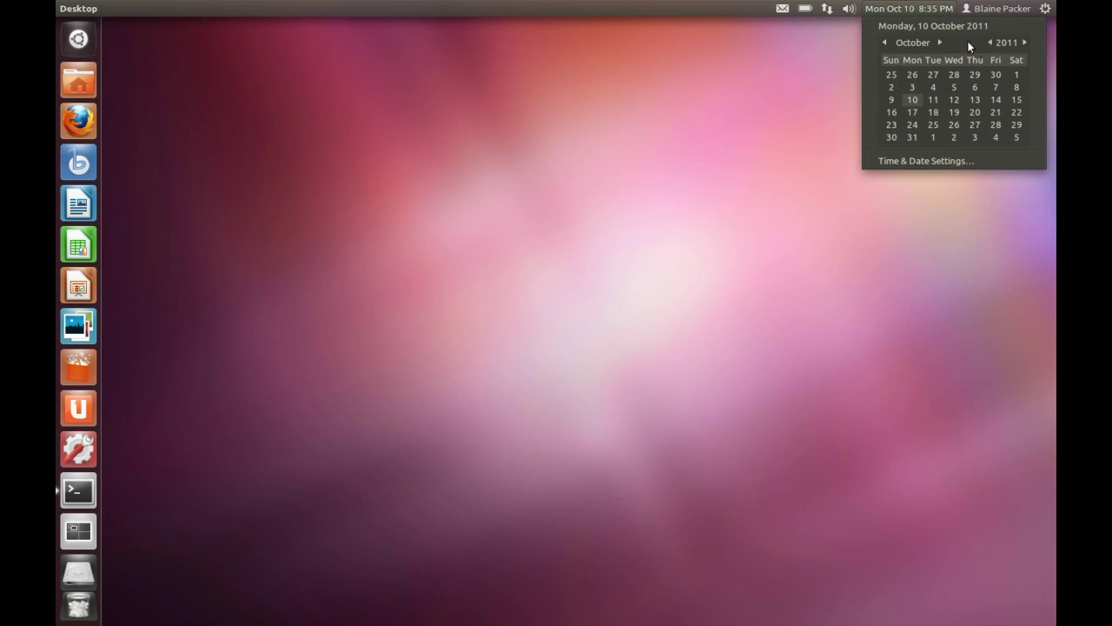
pyautogui.moveTo(849, 9)
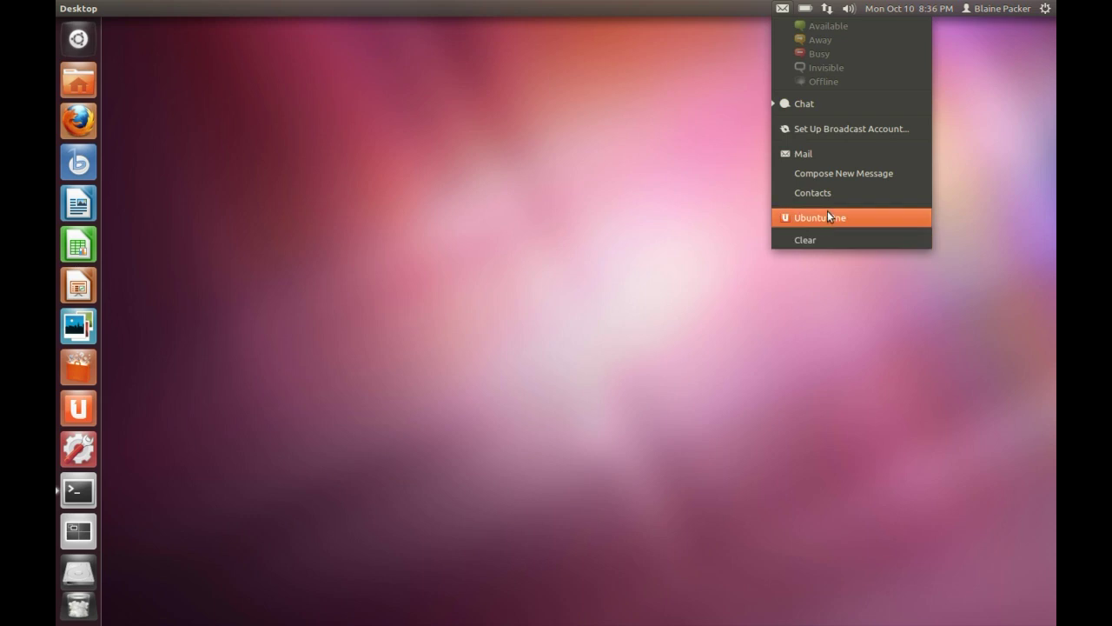
# Dismiss the messaging menu and open the dash on the Applications lens
pyautogui.click(284, 120)
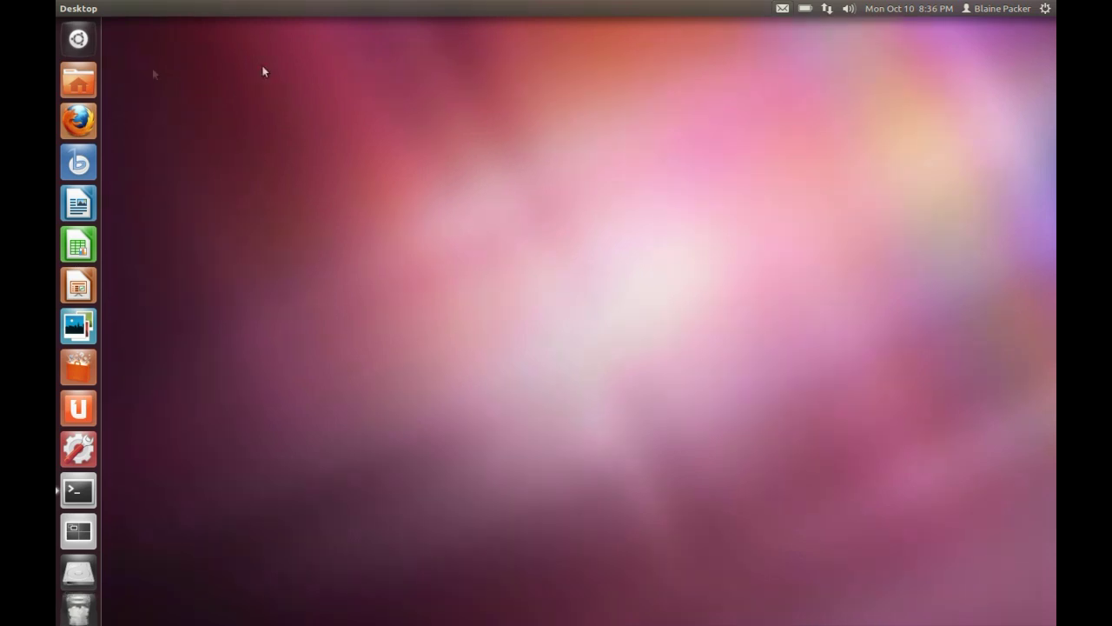
pyautogui.click(77, 38)
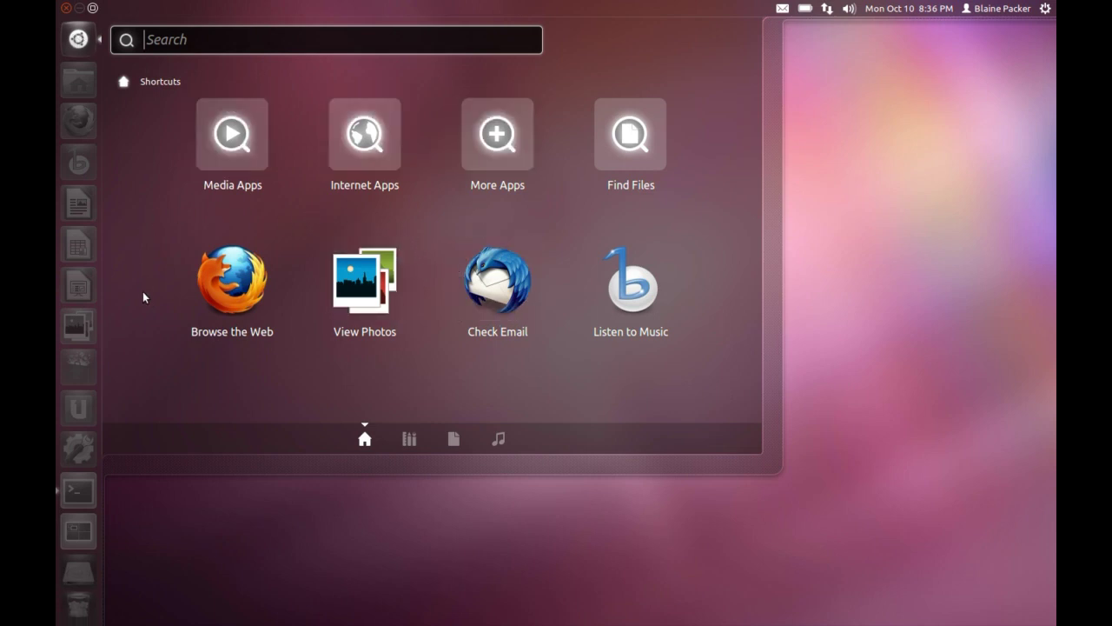
pyautogui.click(409, 439)
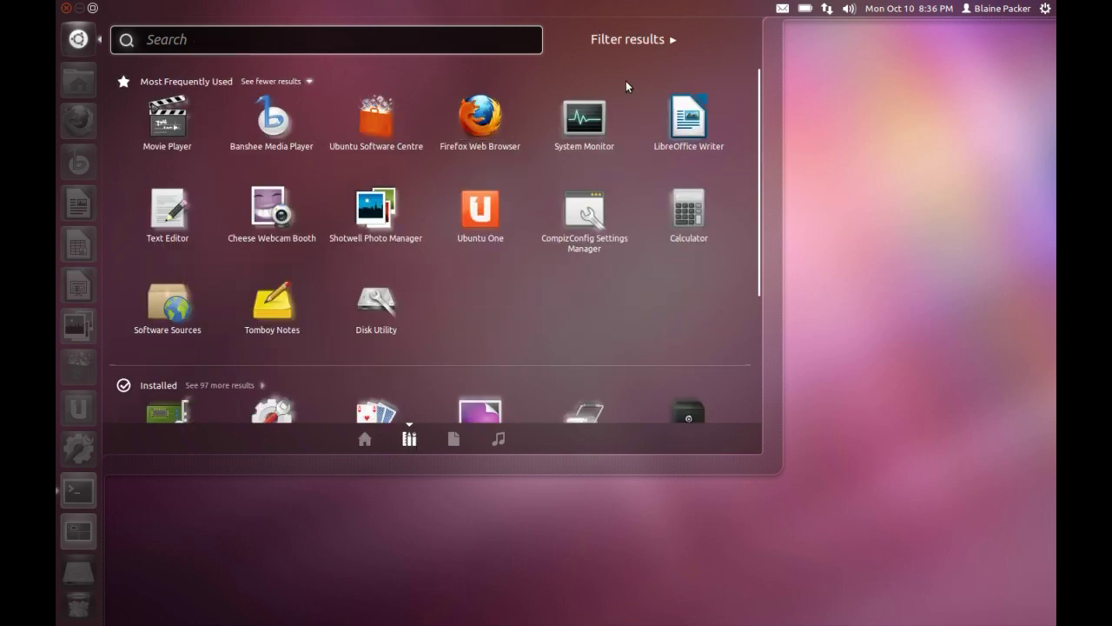
# Collapse Most Frequently Used, expand all Installed applications, and scroll down the list
pyautogui.click(303, 80)
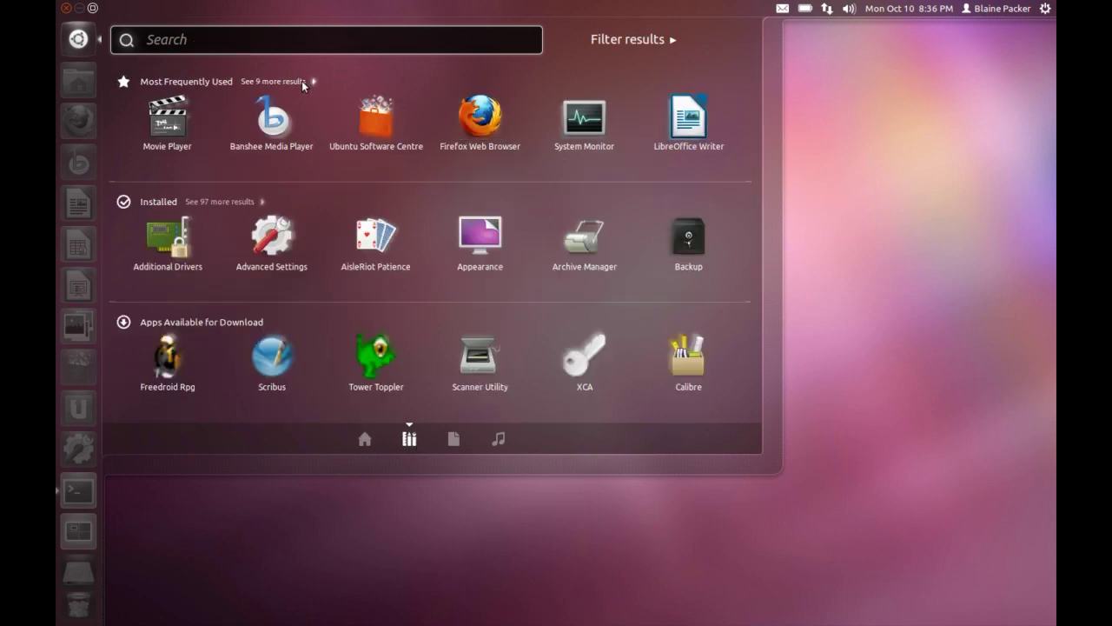
pyautogui.click(259, 201)
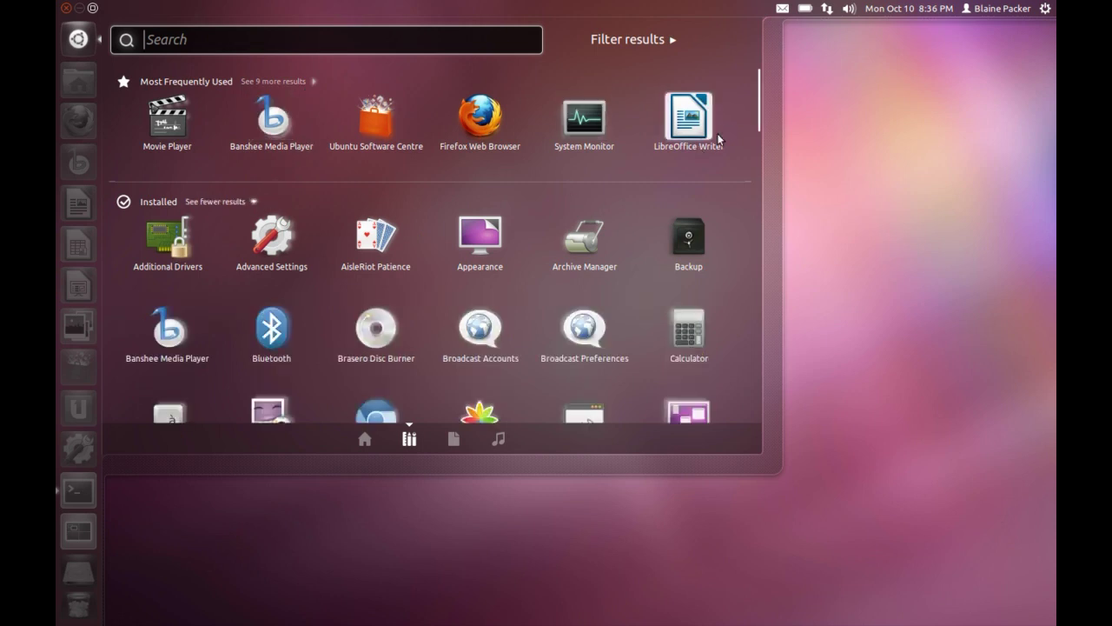
pyautogui.moveTo(762, 102); pyautogui.dragTo(764, 150)
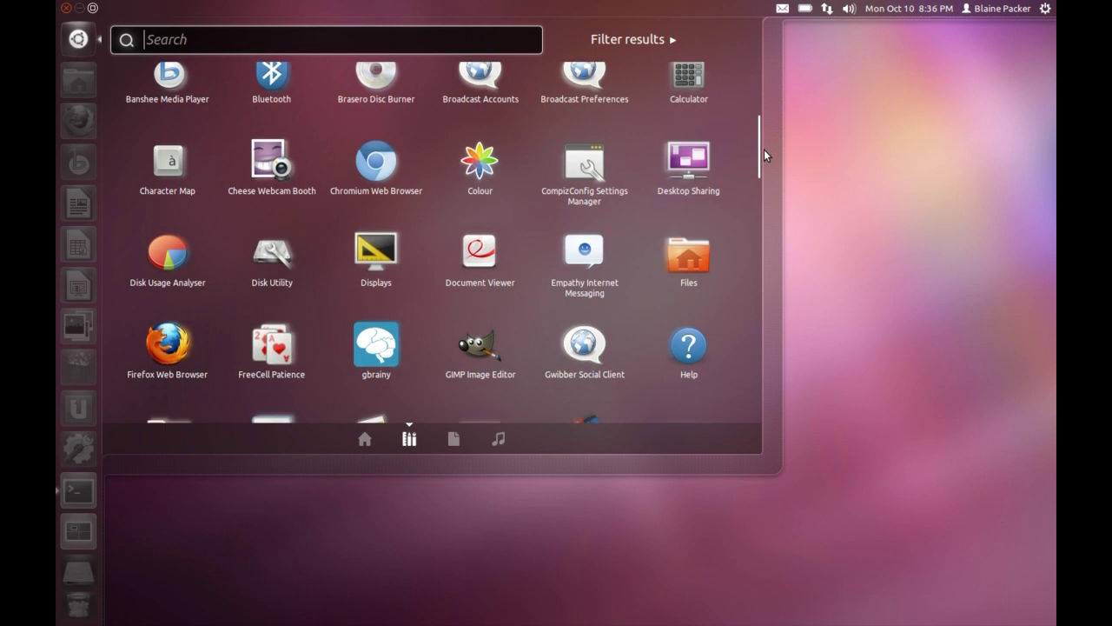
pyautogui.moveTo(764, 150); pyautogui.dragTo(759, 227)
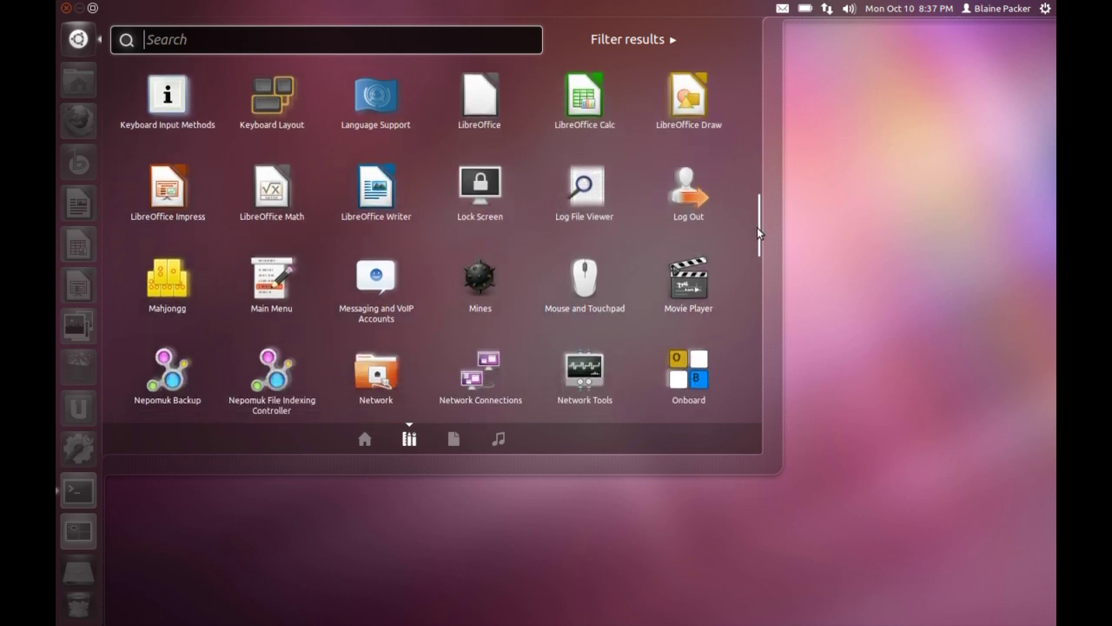
pyautogui.moveTo(758, 228); pyautogui.dragTo(768, 263)
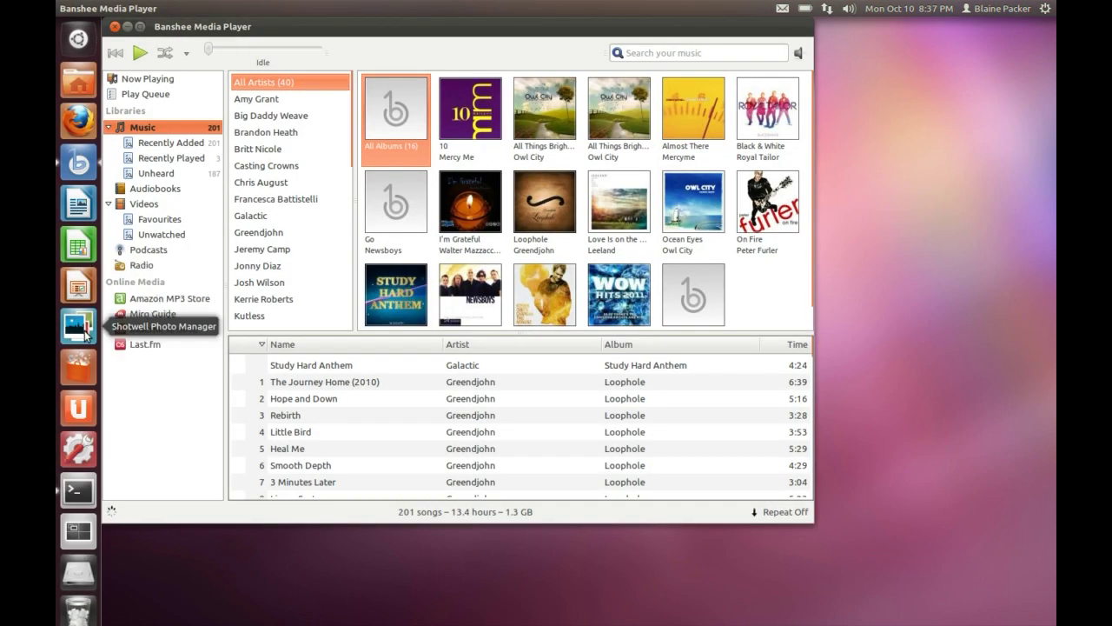
# Launch Shotwell Photo Manager from the launcher, nudge its window, then close it
pyautogui.click(84, 329)
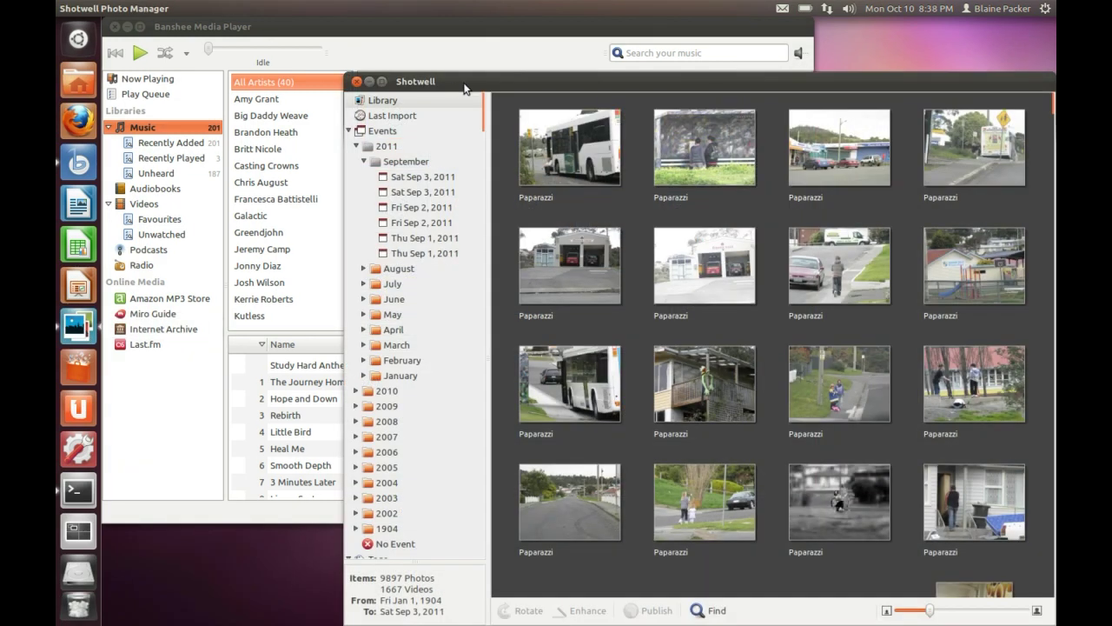
pyautogui.moveTo(427, 81)
pyautogui.mouseDown()
pyautogui.moveTo(434, 50)
pyautogui.moveTo(432, 81)
pyautogui.mouseUp()
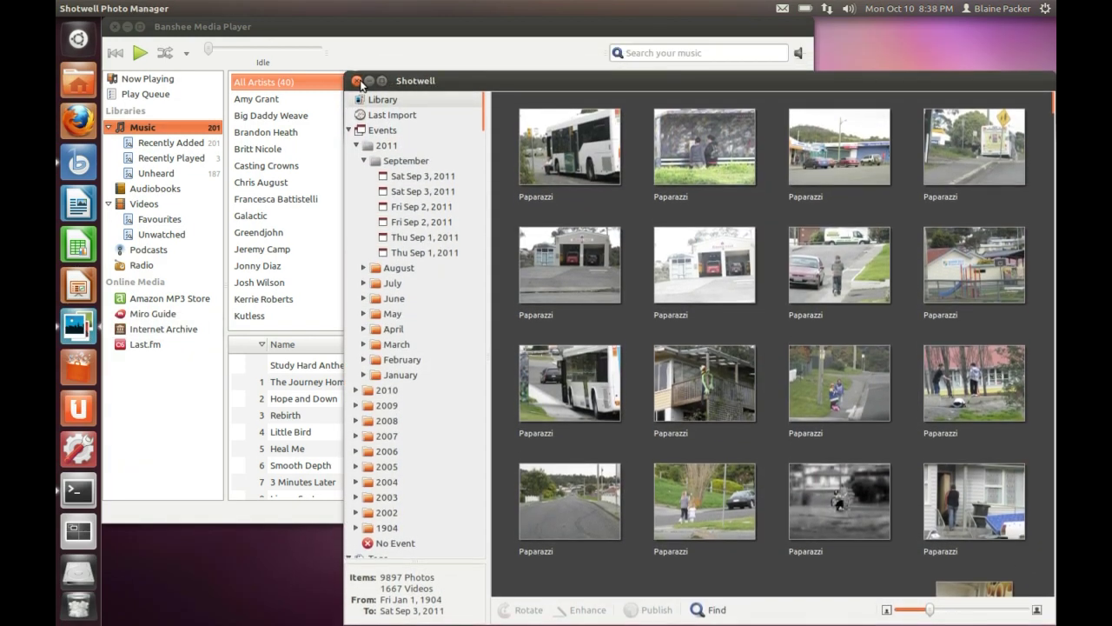
pyautogui.click(356, 81)
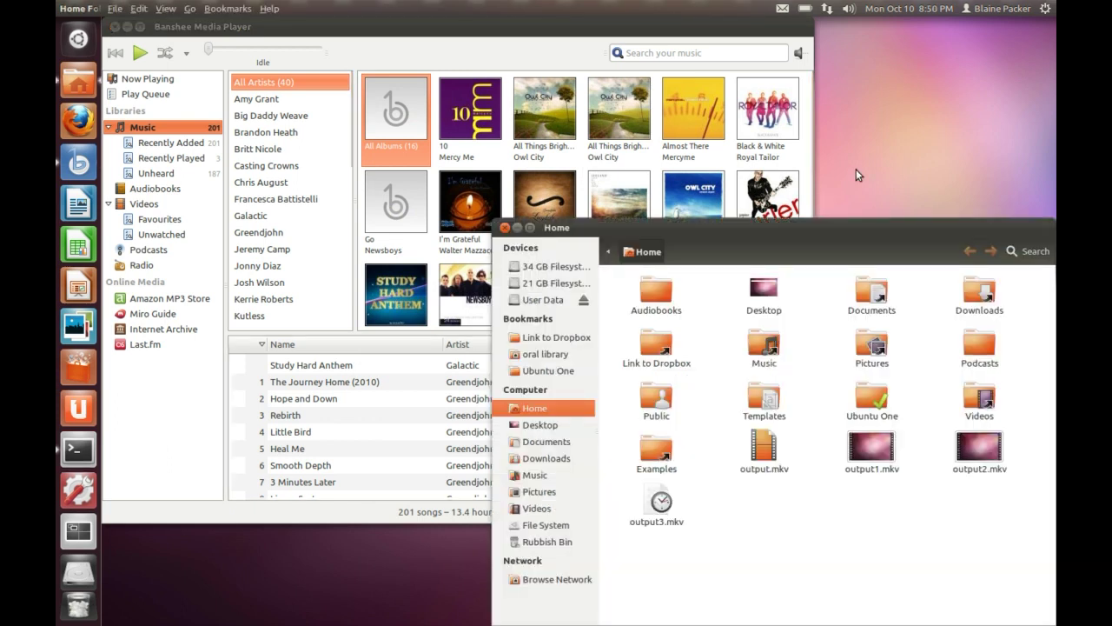
# Cycle through Banshee, the terminal and Home windows with Alt+Tab, choosing the left Home window
pyautogui.hotkey('alt', 'Tab')
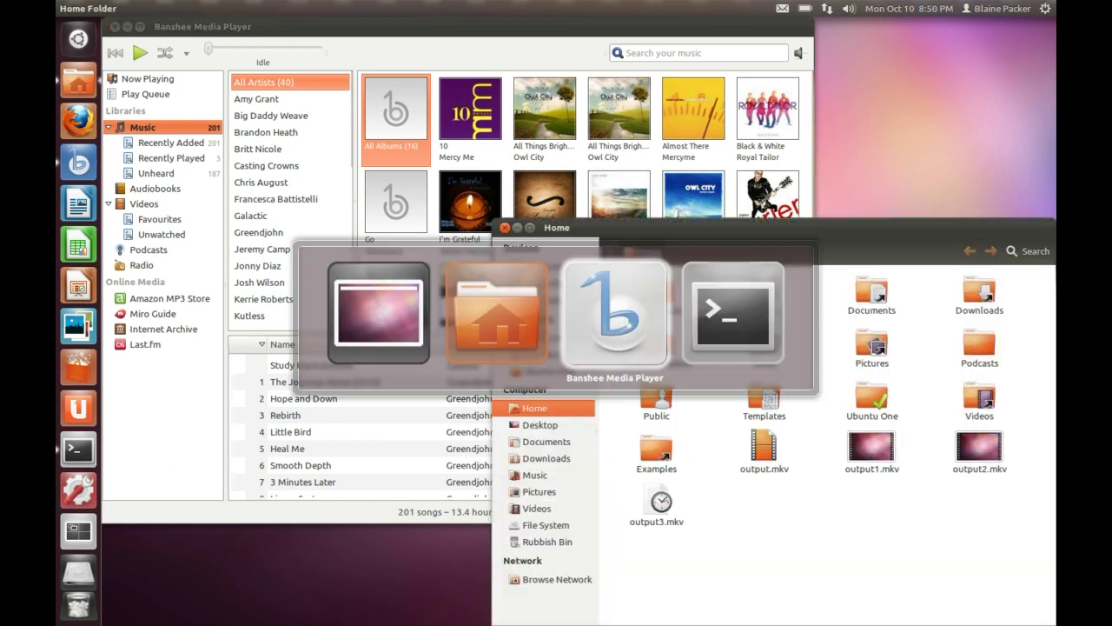
pyautogui.hotkey('alt', 'Tab')
pyautogui.hotkey('alt', 'Tab')
pyautogui.hotkey('alt', 'Tab')
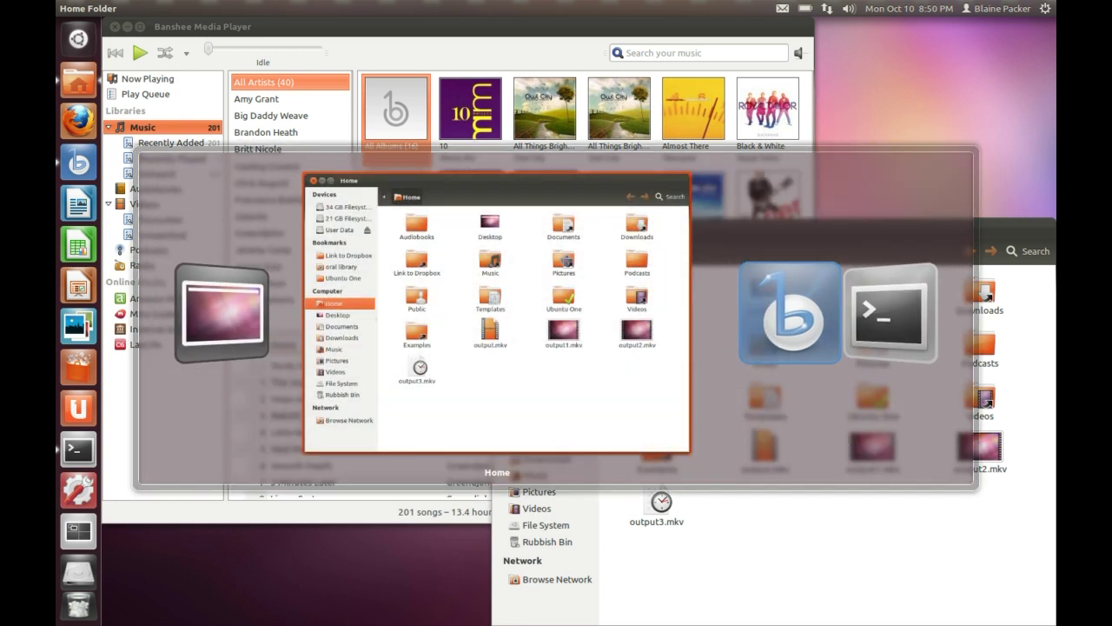
pyautogui.hotkey('alt', 'Tab')
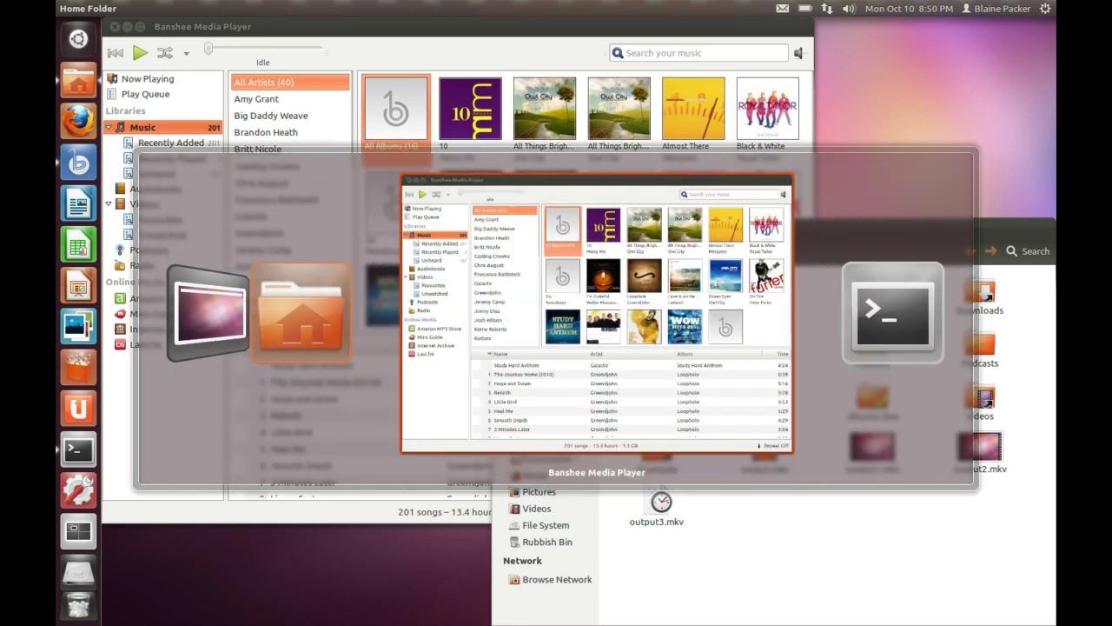
pyautogui.hotkey('alt', 'shift', 'Tab')
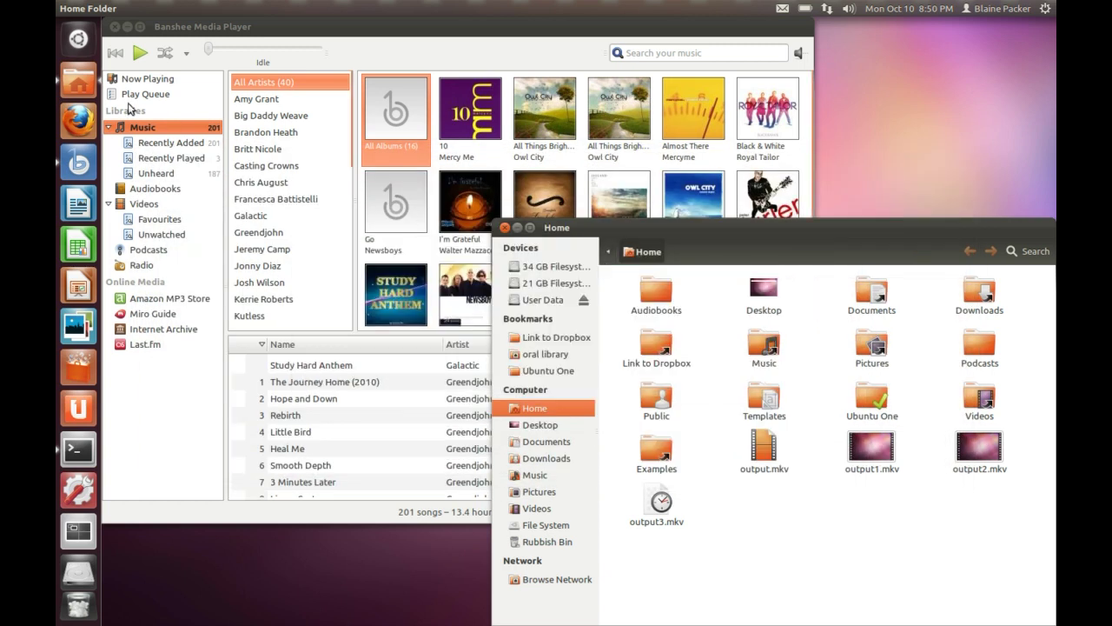
pyautogui.rightClick(77, 84)
pyautogui.hotkey('alt', 'Tab')
pyautogui.hotkey('alt', '`')
pyautogui.hotkey('alt', '`')
pyautogui.hotkey('alt', '`')
pyautogui.hotkey('alt', '`')
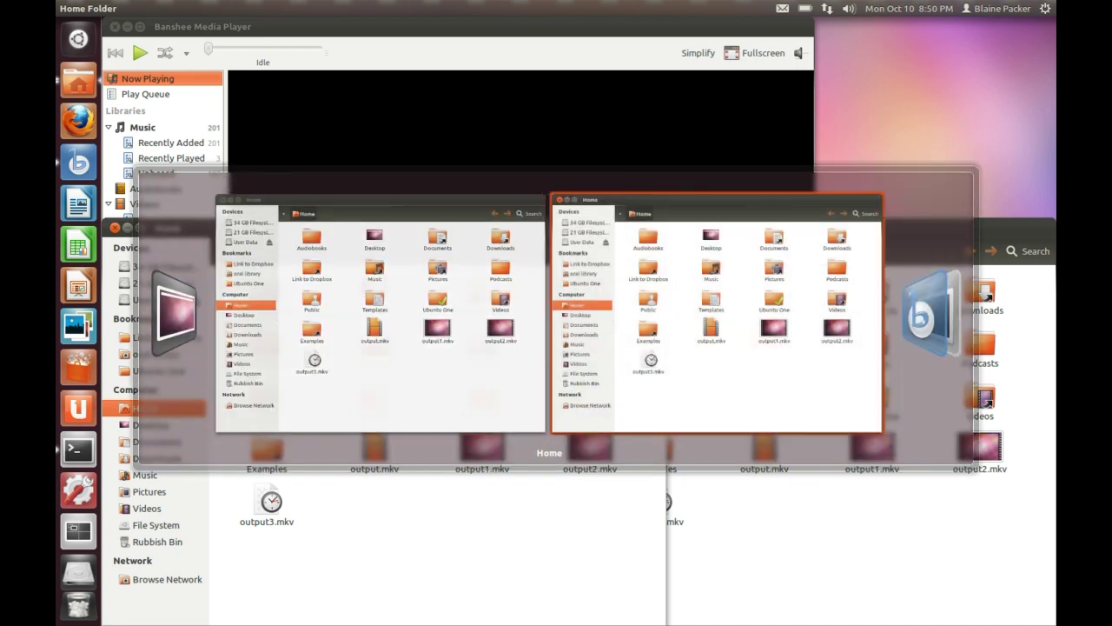
pyautogui.hotkey('alt', '`')
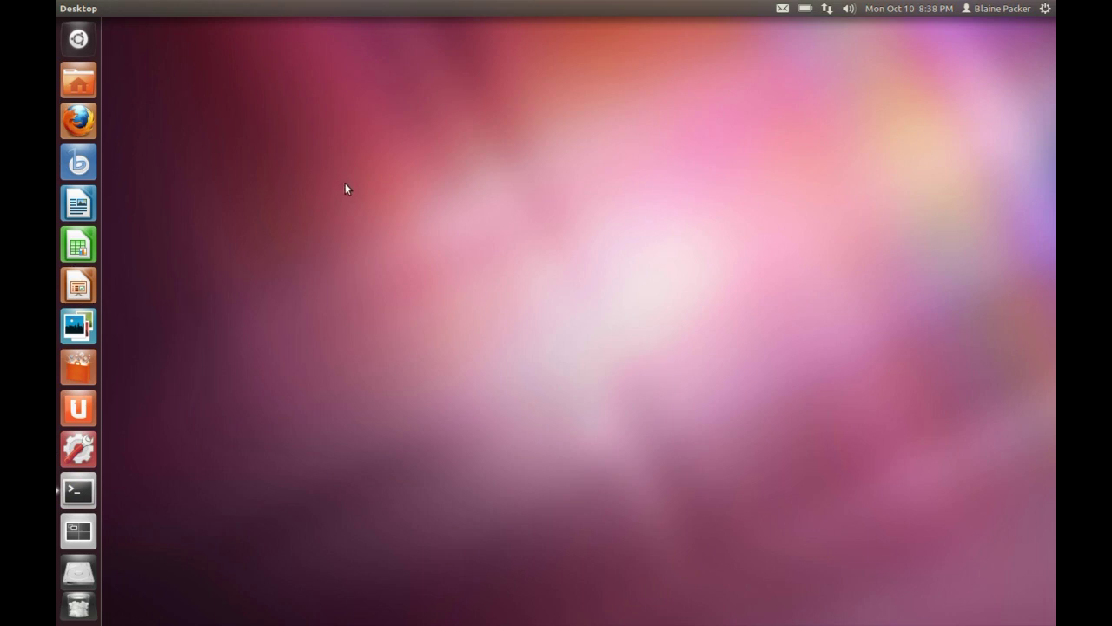
# Shift the Software Centre window slightly, browse VLC media player's details and reviews, then return to All Software
pyautogui.moveTo(353, 7)
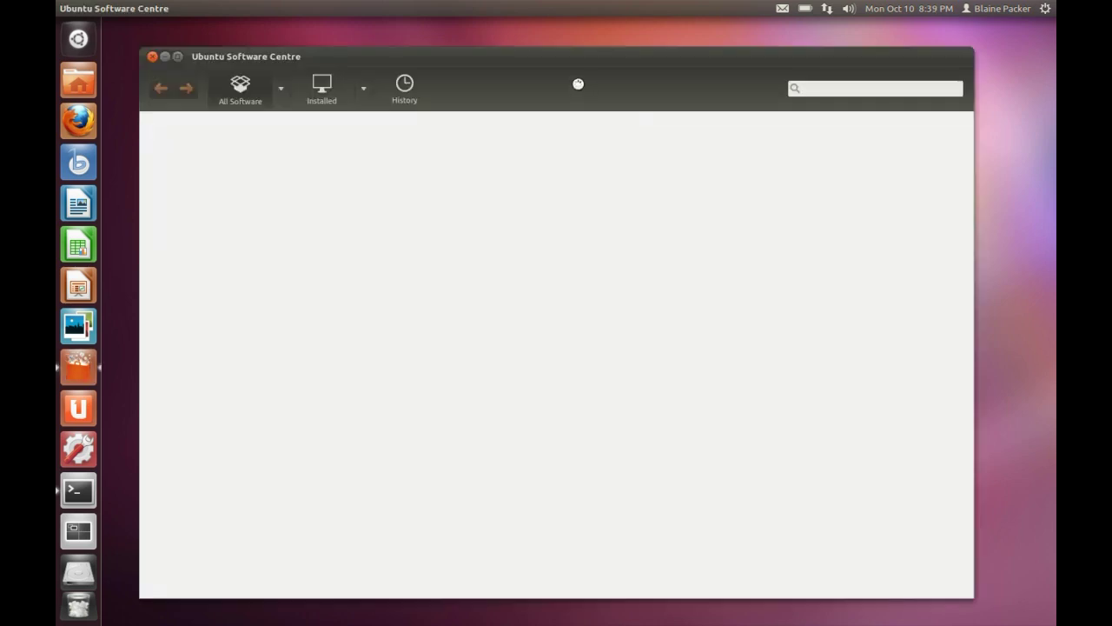
pyautogui.moveTo(553, 66); pyautogui.dragTo(566, 55)
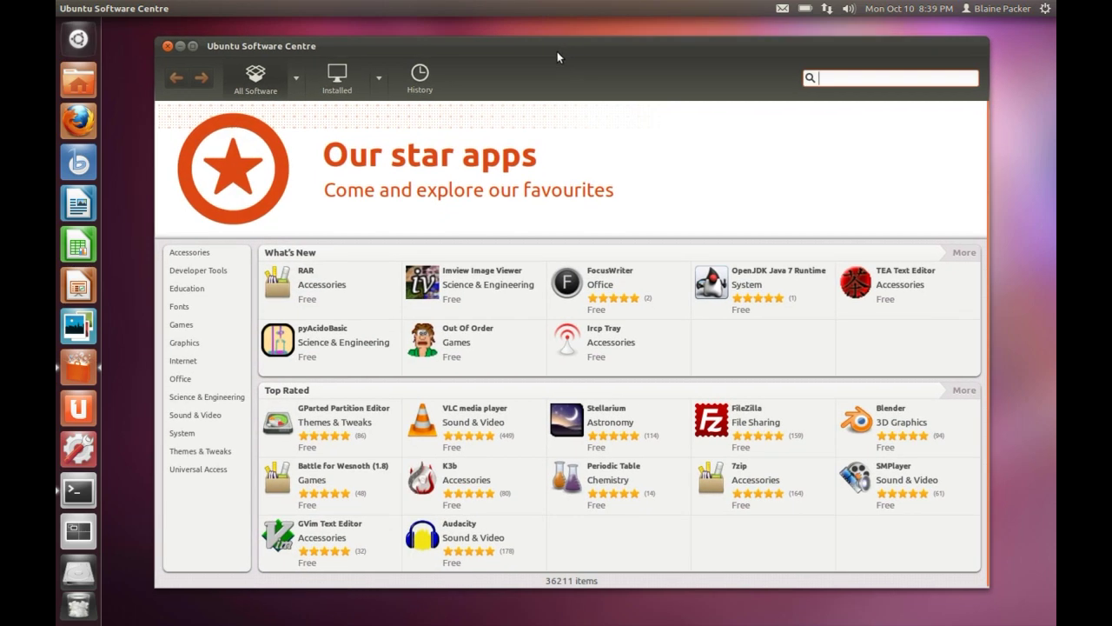
pyautogui.moveTo(994, 184)
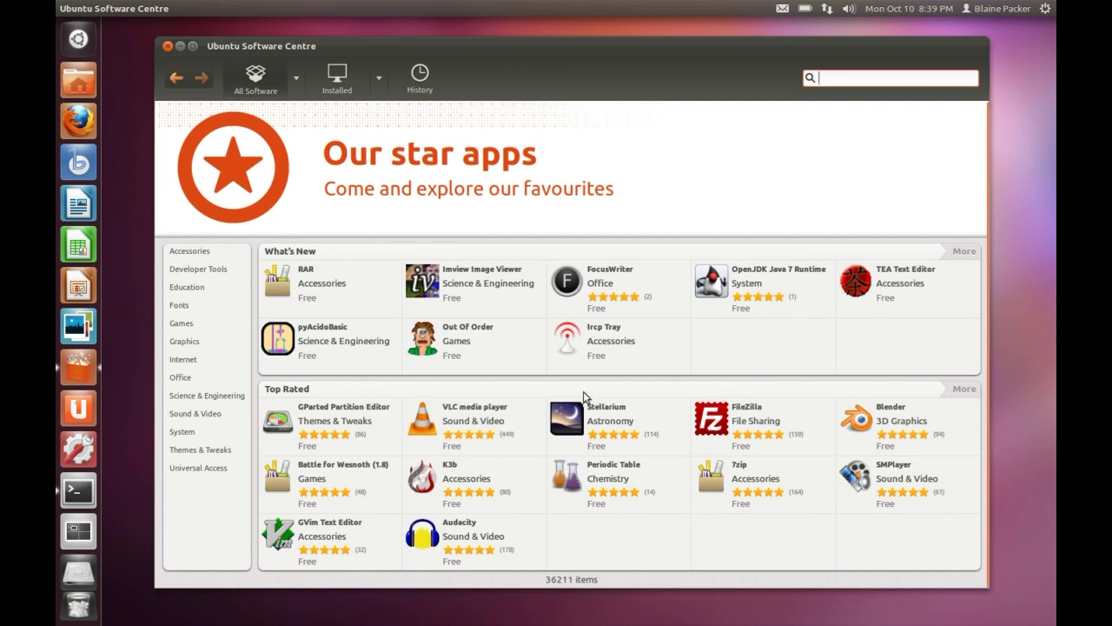
pyautogui.click(470, 418)
pyautogui.scroll(-2, 601, 326)
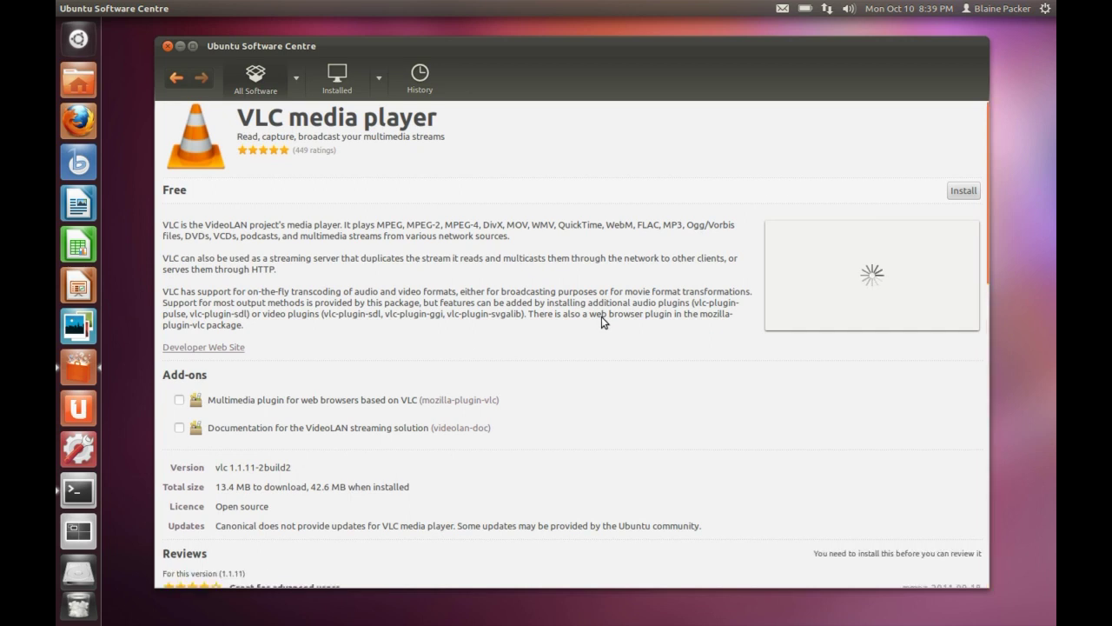
pyautogui.scroll(-7, 602, 316)
pyautogui.scroll(5, 504, 309)
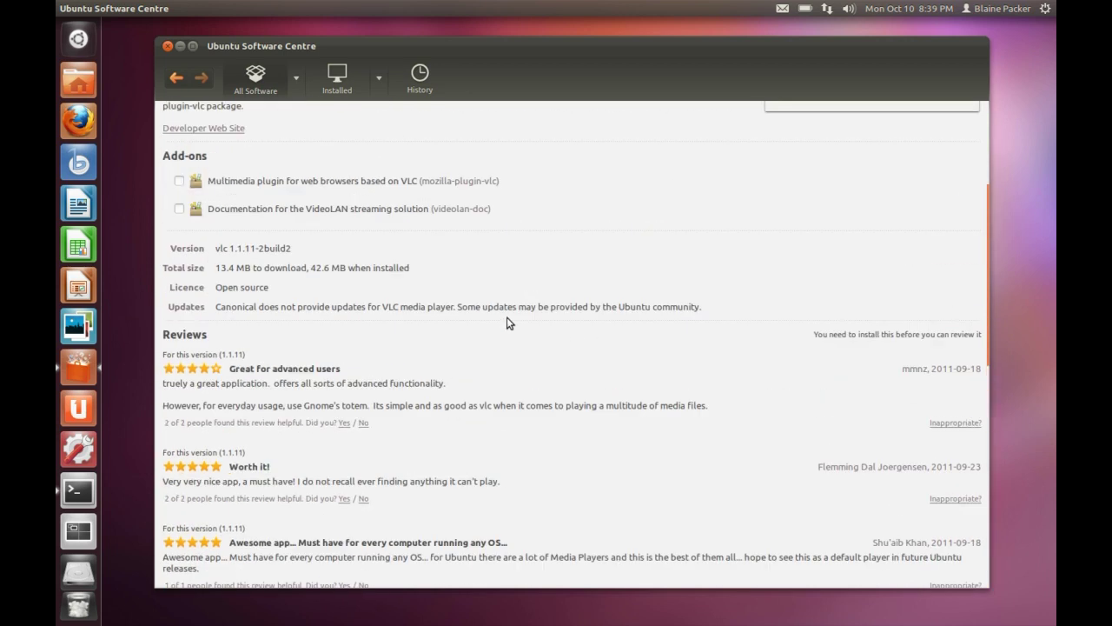
pyautogui.scroll(2, 512, 308)
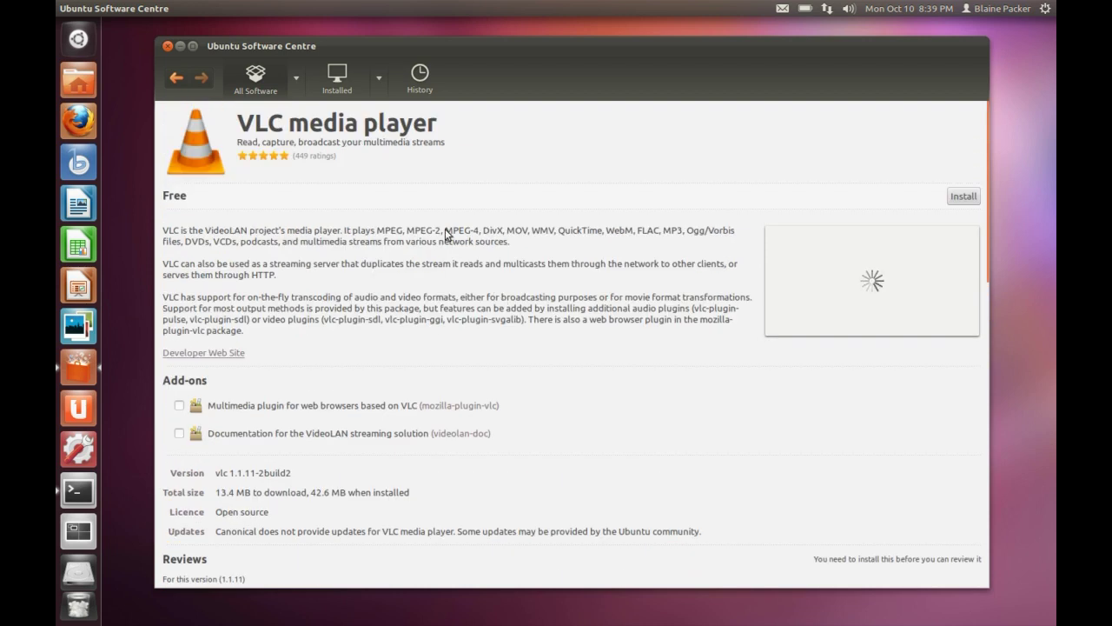
pyautogui.click(176, 78)
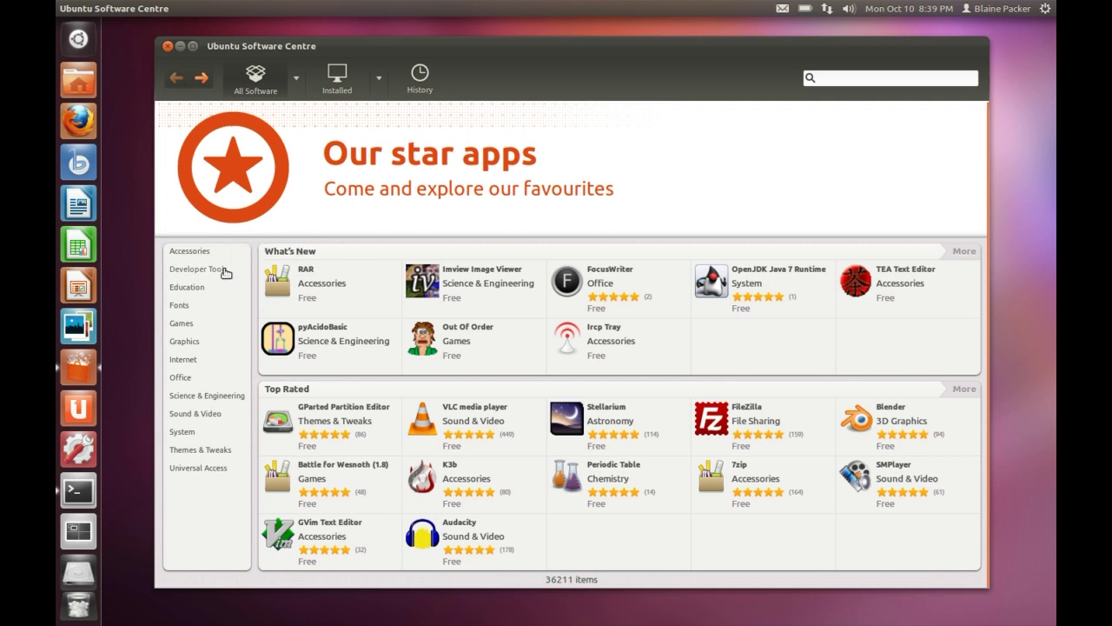
# Open the full 'Our star apps' list, sorted by top rated, and scroll down and back up through it
pyautogui.moveTo(993, 146)
pyautogui.click(273, 169)
pyautogui.scroll(-5, 551, 372)
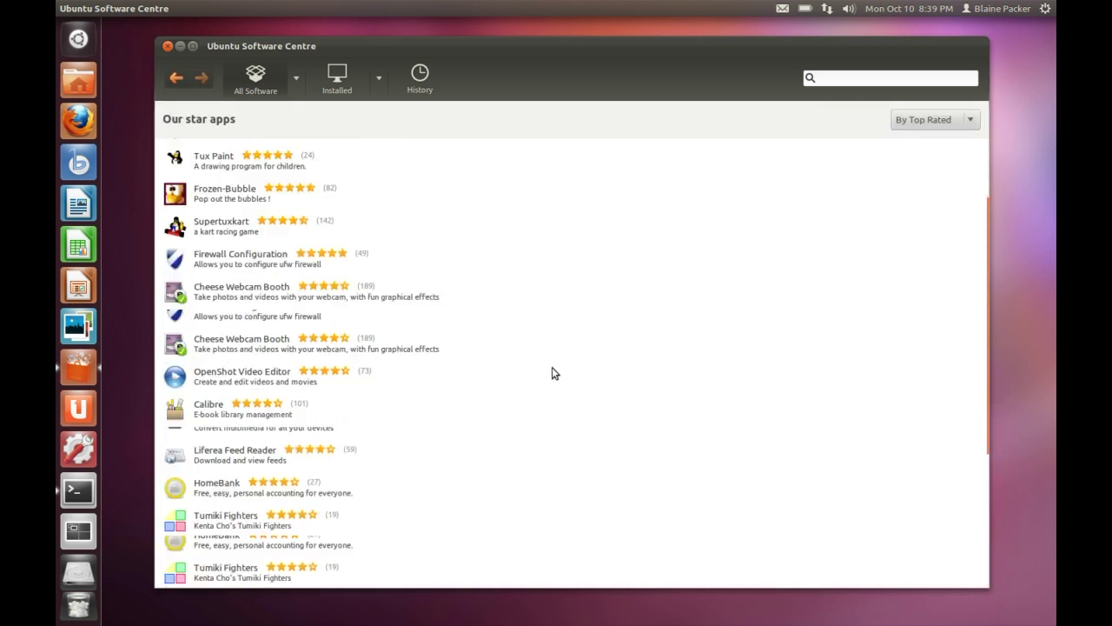
pyautogui.scroll(-3, 395, 281)
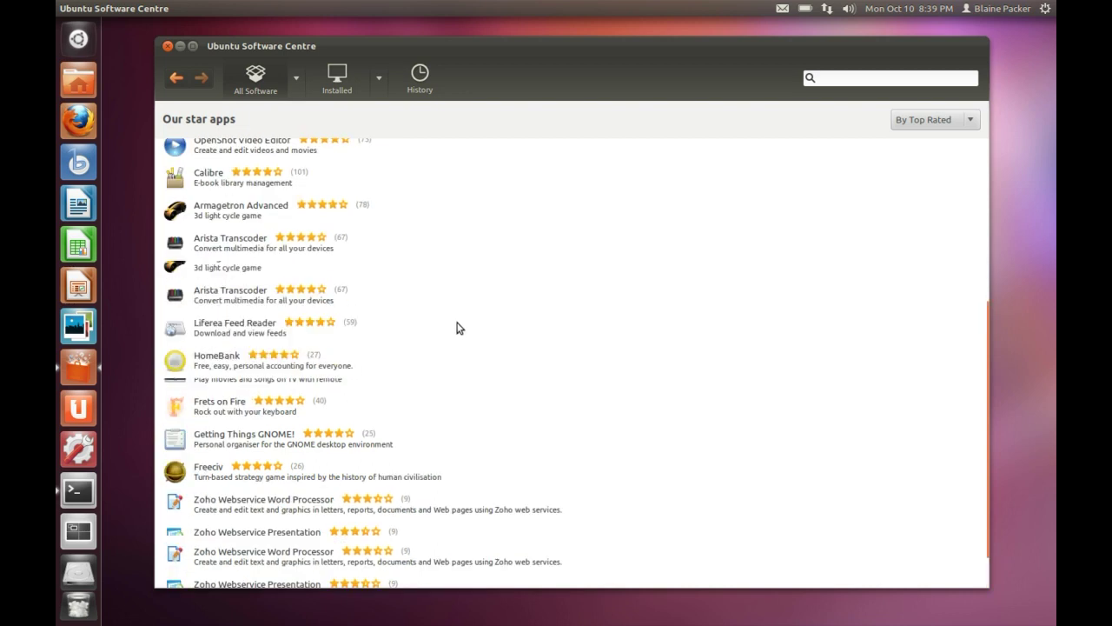
pyautogui.scroll(6, 457, 325)
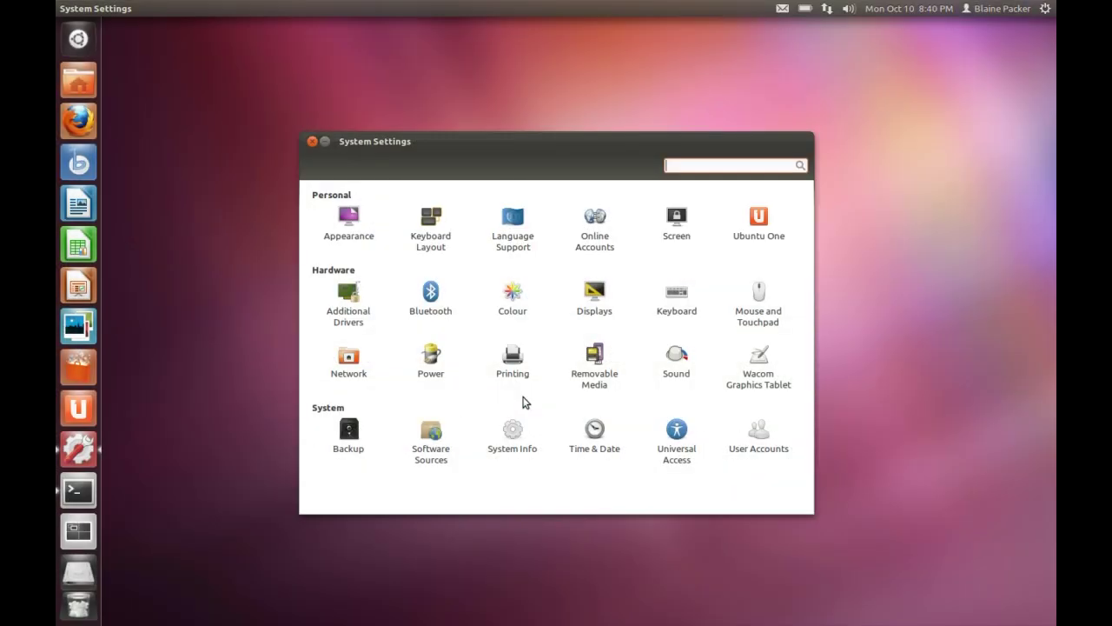
# Raise the System Settings window slightly by dragging its title bar upward
pyautogui.moveTo(470, 145); pyautogui.dragTo(474, 124)
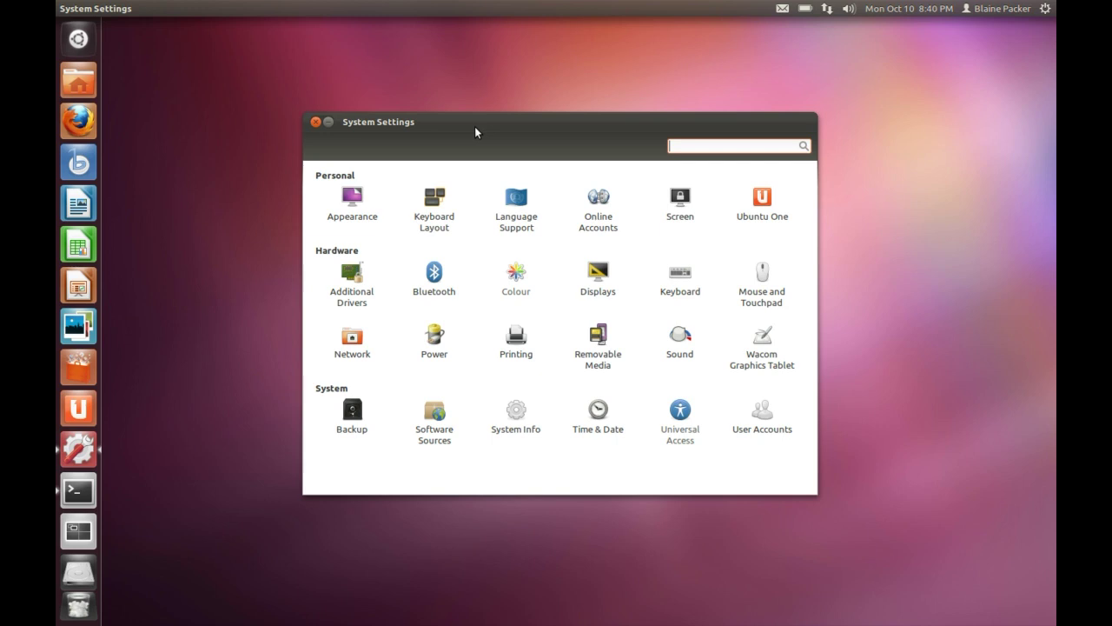
# Nudge System Settings a little higher, then close it to leave the bare desktop
pyautogui.moveTo(475, 129); pyautogui.dragTo(467, 109)
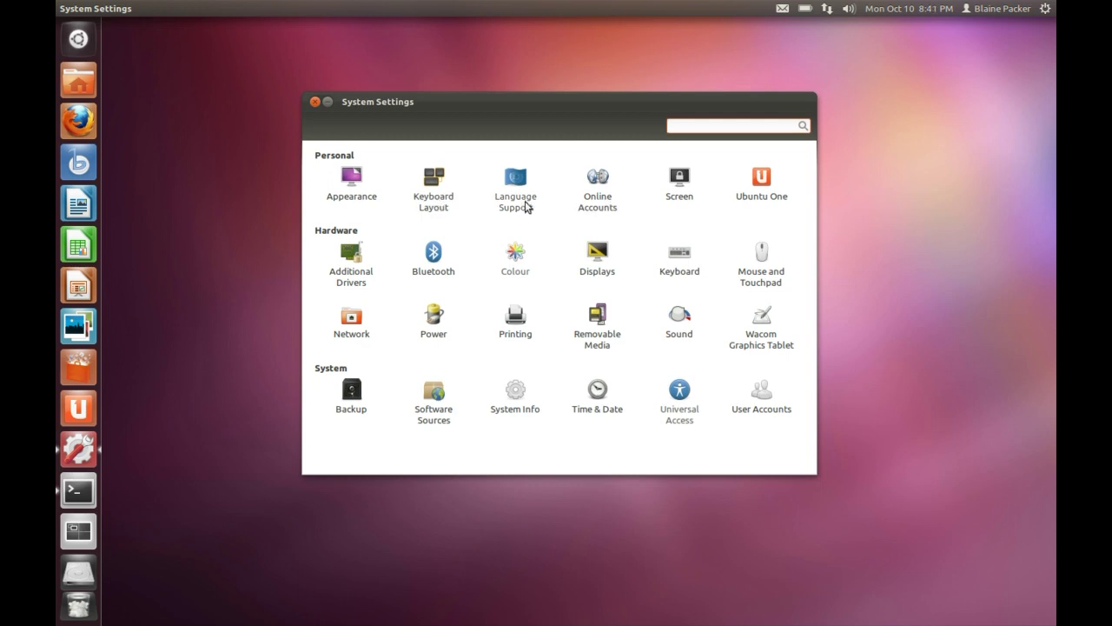
pyautogui.click(312, 101)
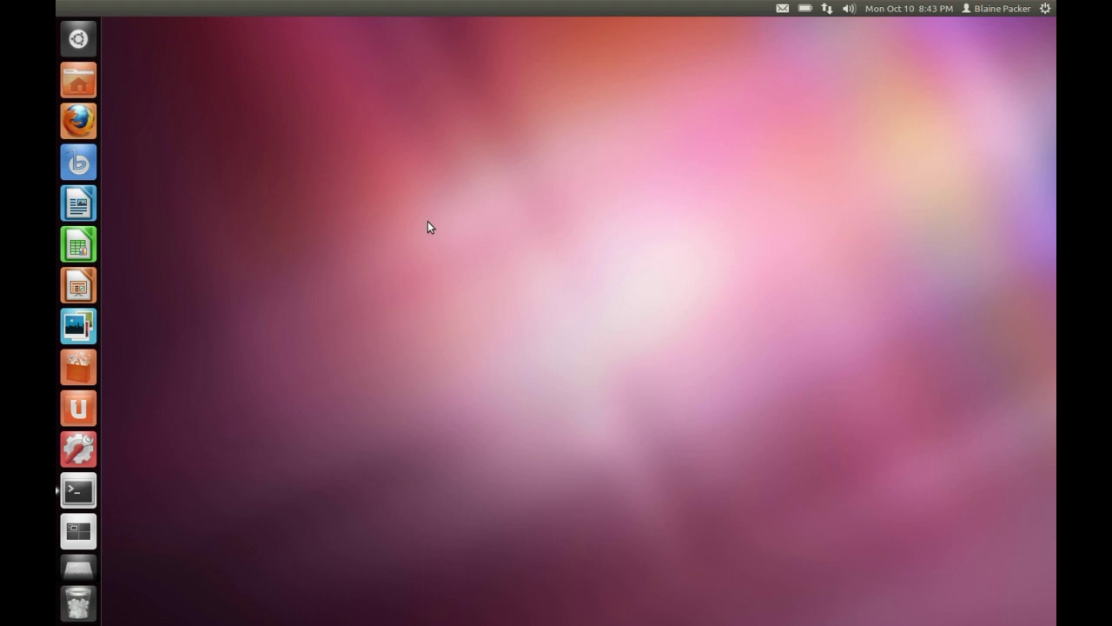
# Open the dash on its Applications lens and scroll through the app listings
pyautogui.press('super')
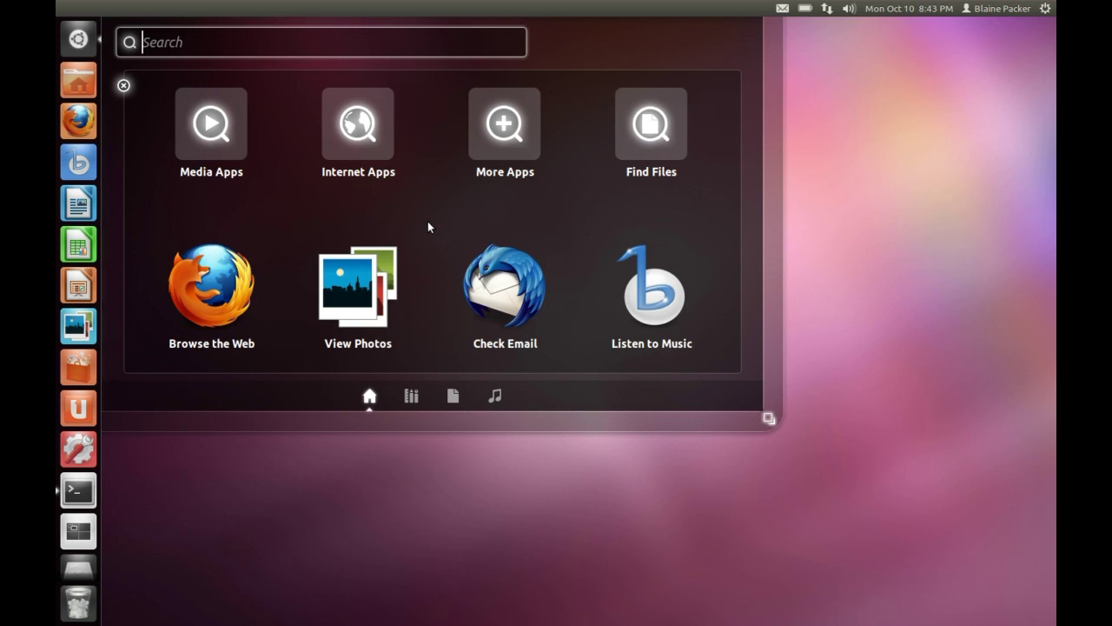
pyautogui.click(412, 398)
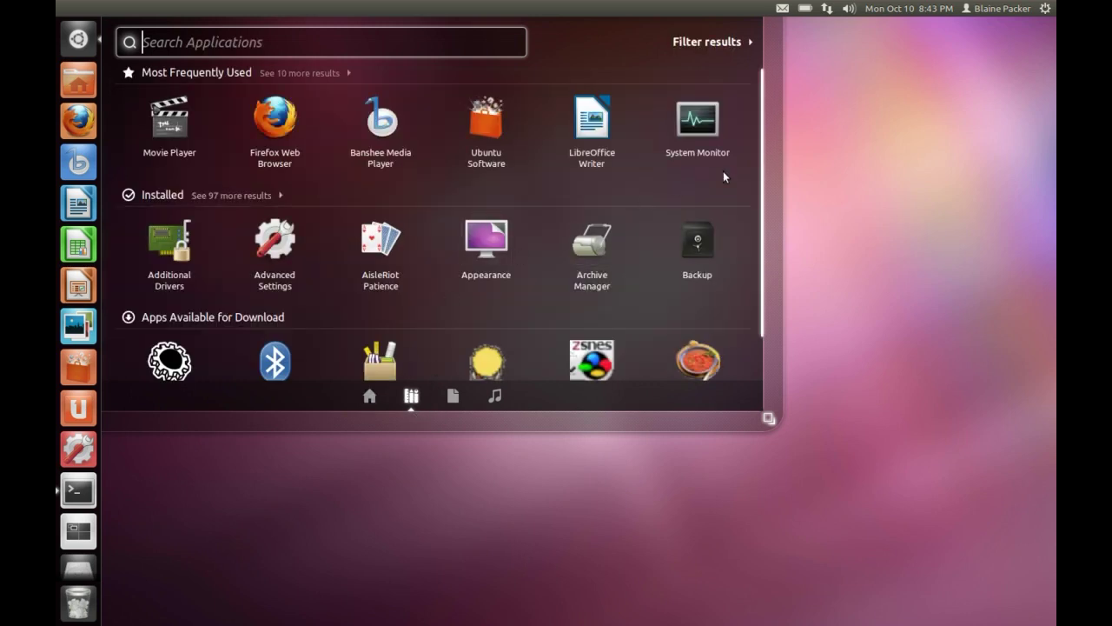
pyautogui.scroll(-1, 762, 158)
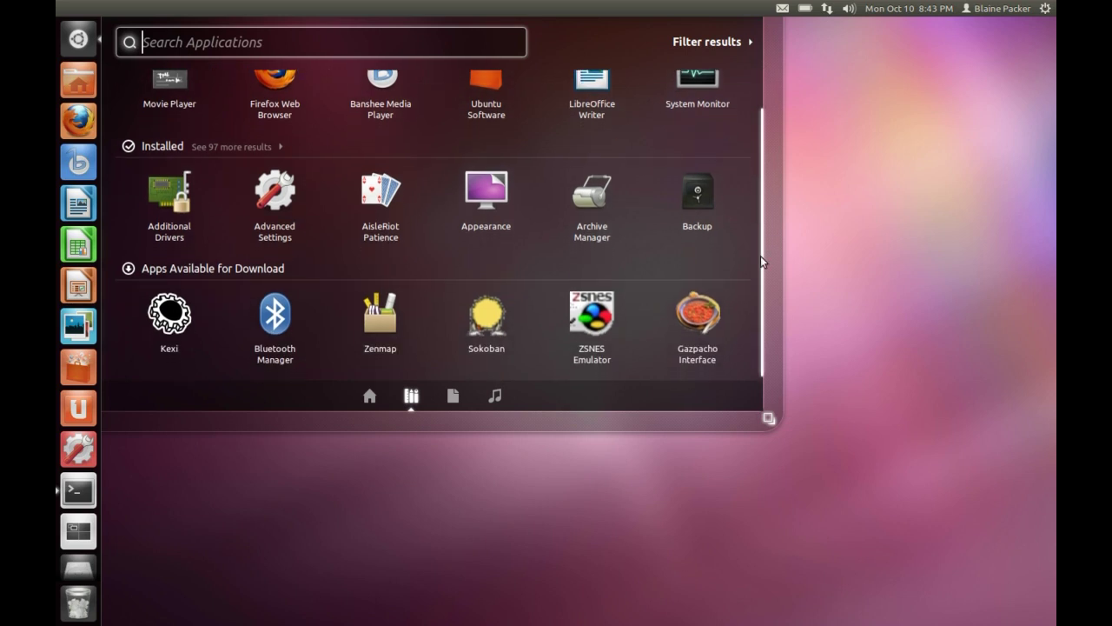
pyautogui.scroll(1, 544, 213)
pyautogui.scroll(-1, 541, 213)
pyautogui.scroll(1, 543, 213)
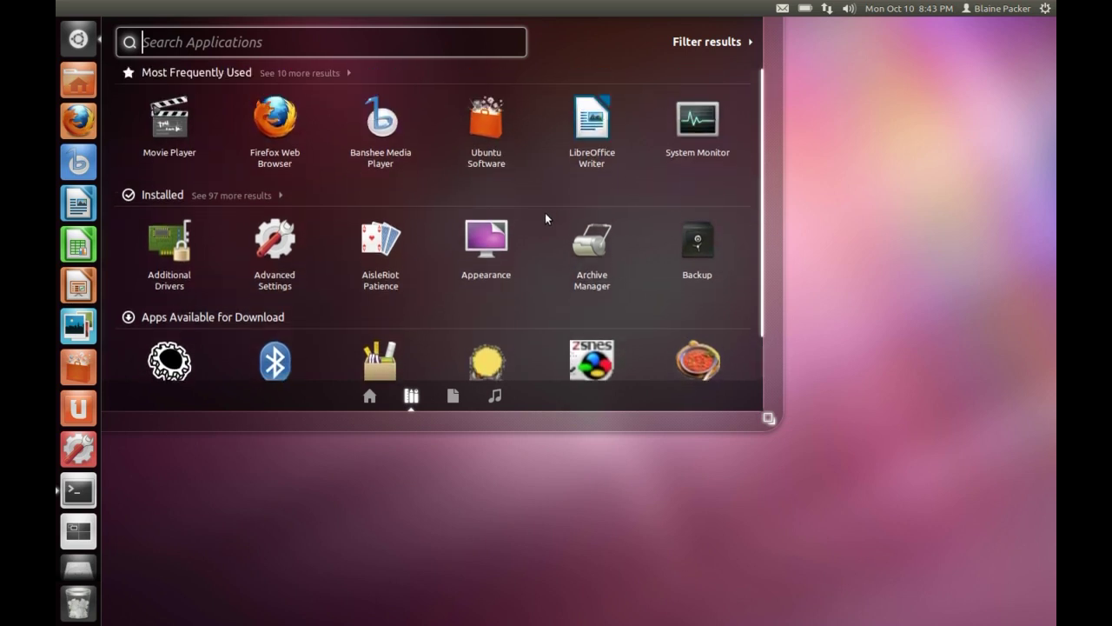
pyautogui.scroll(-2, 545, 217)
pyautogui.scroll(2, 546, 223)
pyautogui.scroll(-1, 543, 224)
pyautogui.scroll(1, 546, 226)
# Browse the Files & Folders lens, then close the dash back to the desktop
pyautogui.click(451, 397)
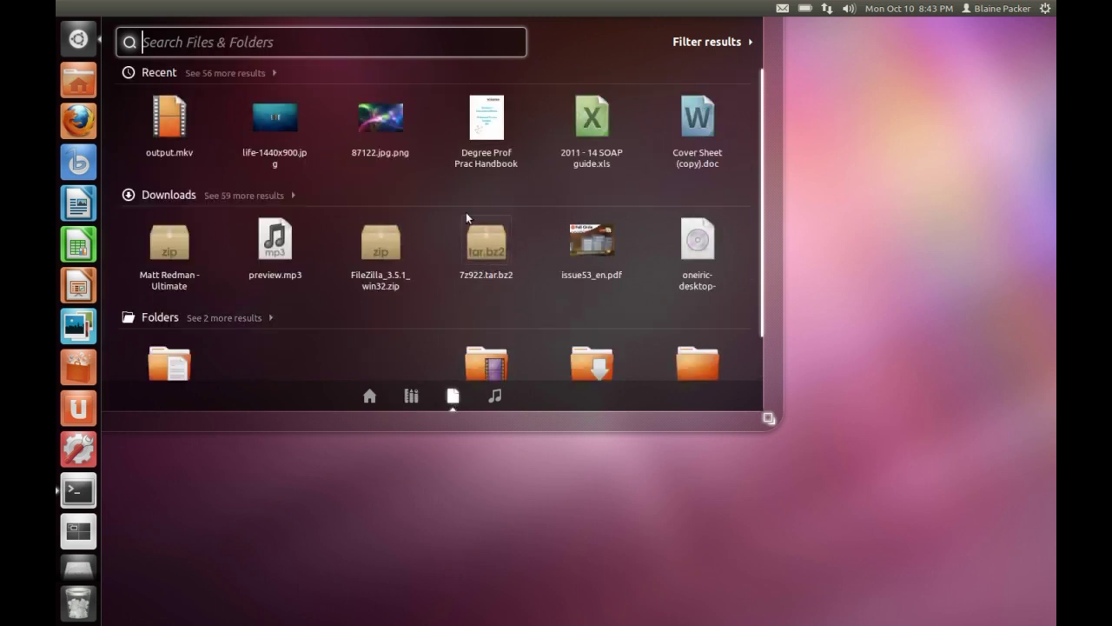
pyautogui.scroll(-2, 460, 228)
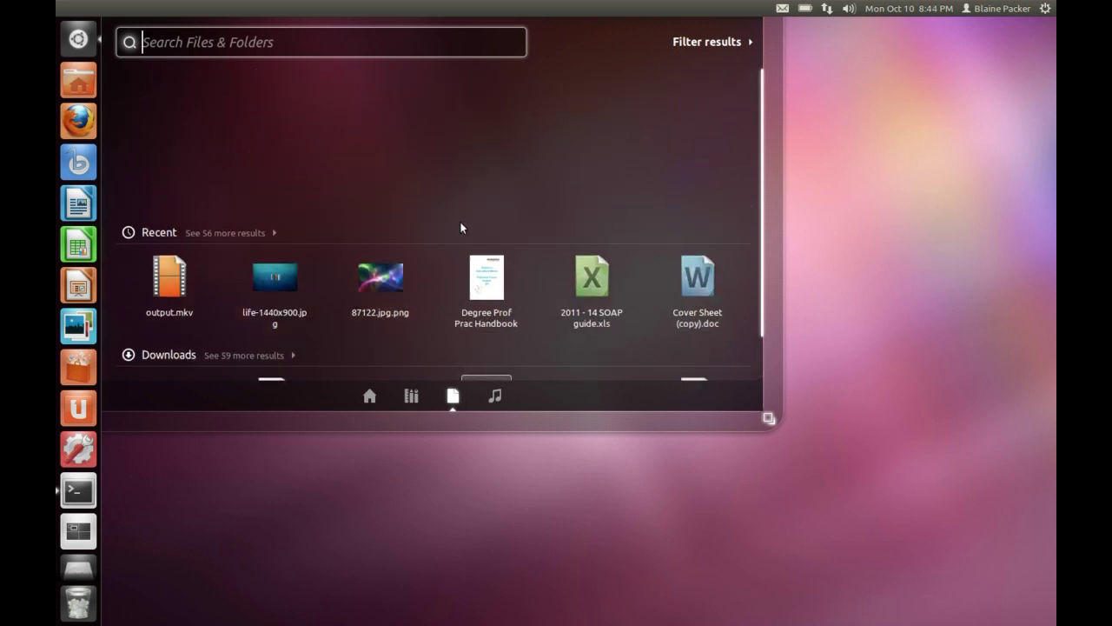
pyautogui.scroll(-3, 458, 286)
pyautogui.scroll(3, 462, 294)
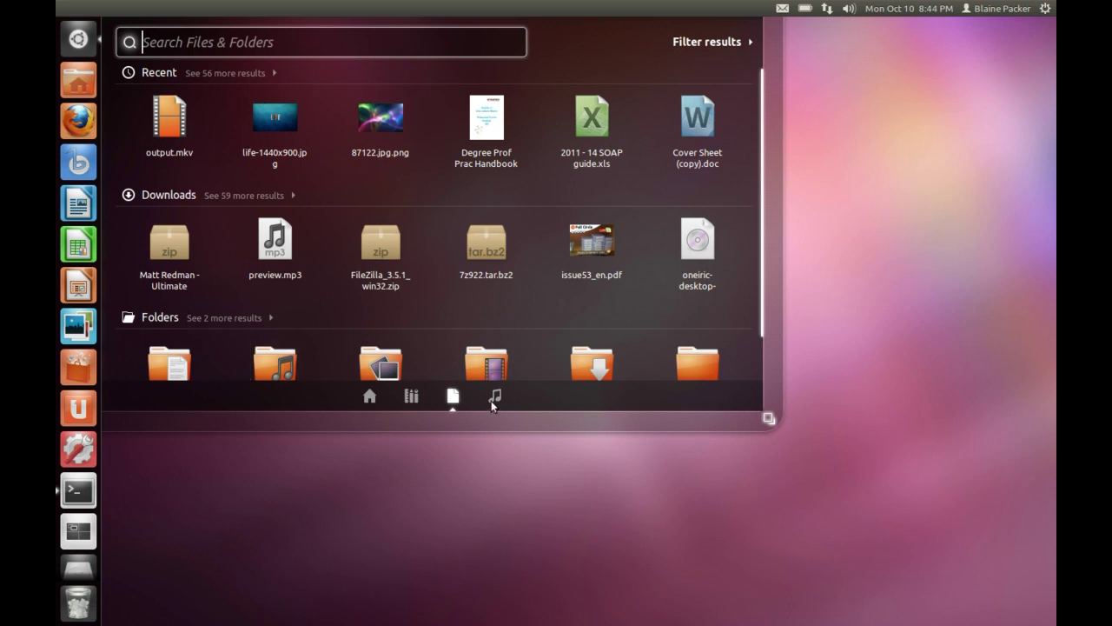
pyautogui.click(798, 244)
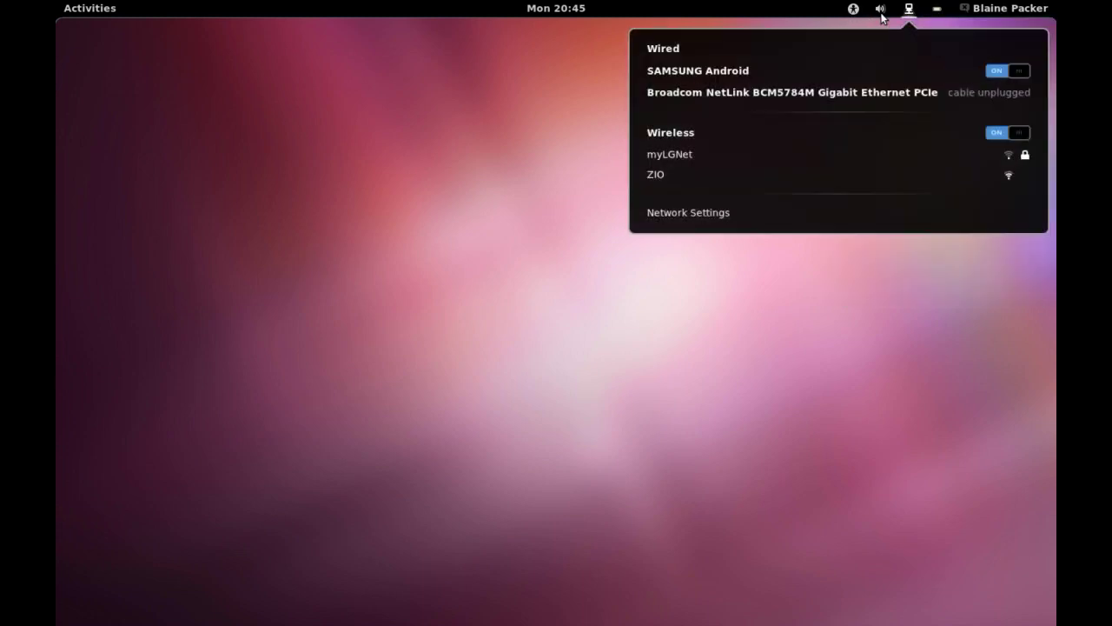
# Dismiss the network status menu and bring up the Activities overview from the top-left hot corner
pyautogui.click(853, 9)
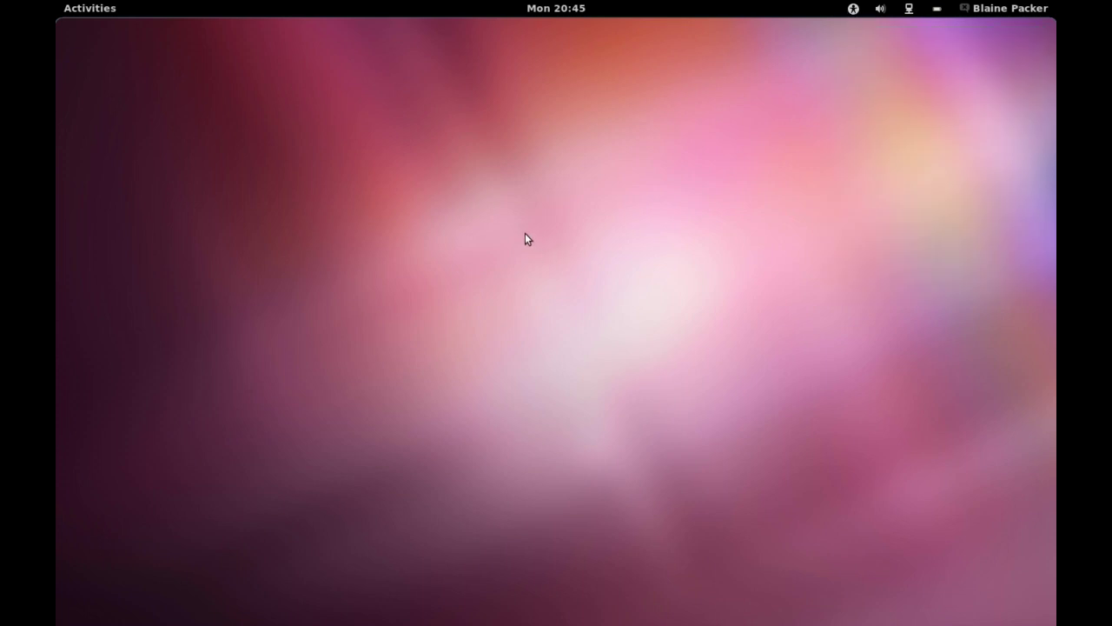
pyautogui.moveTo(58, 2)
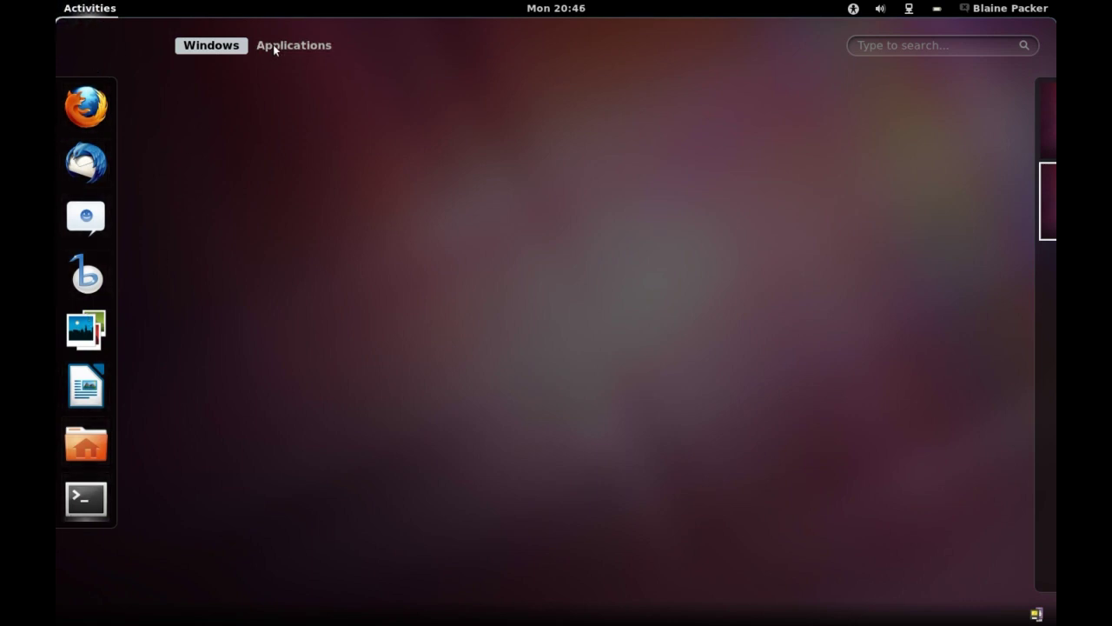
# Scroll down the Applications grid by dragging its scrollbar
pyautogui.moveTo(865, 121); pyautogui.dragTo(853, 81)
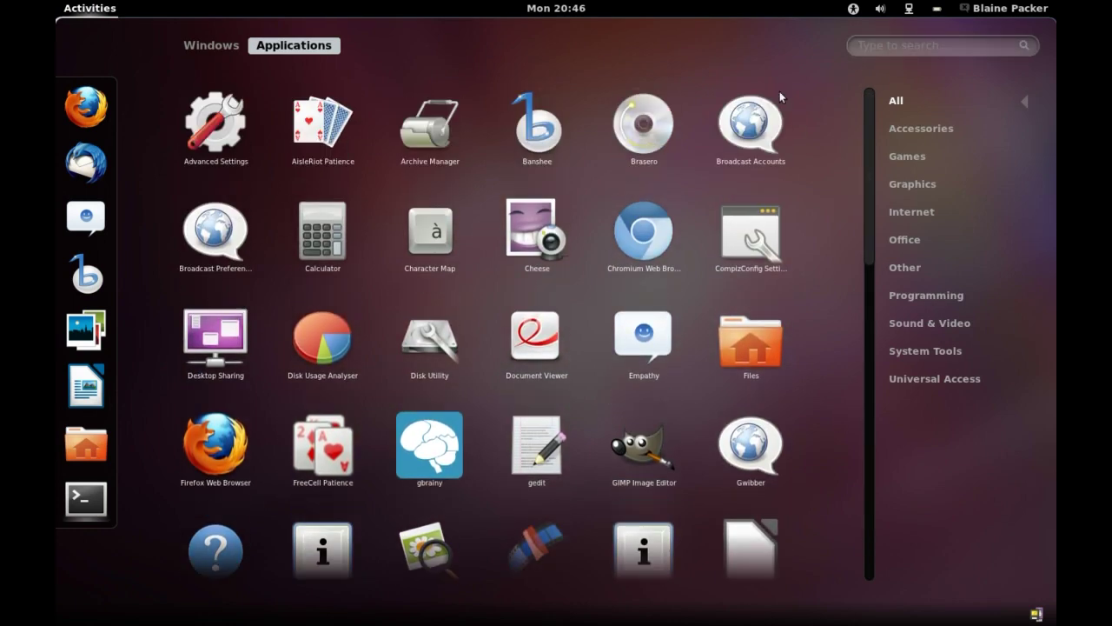